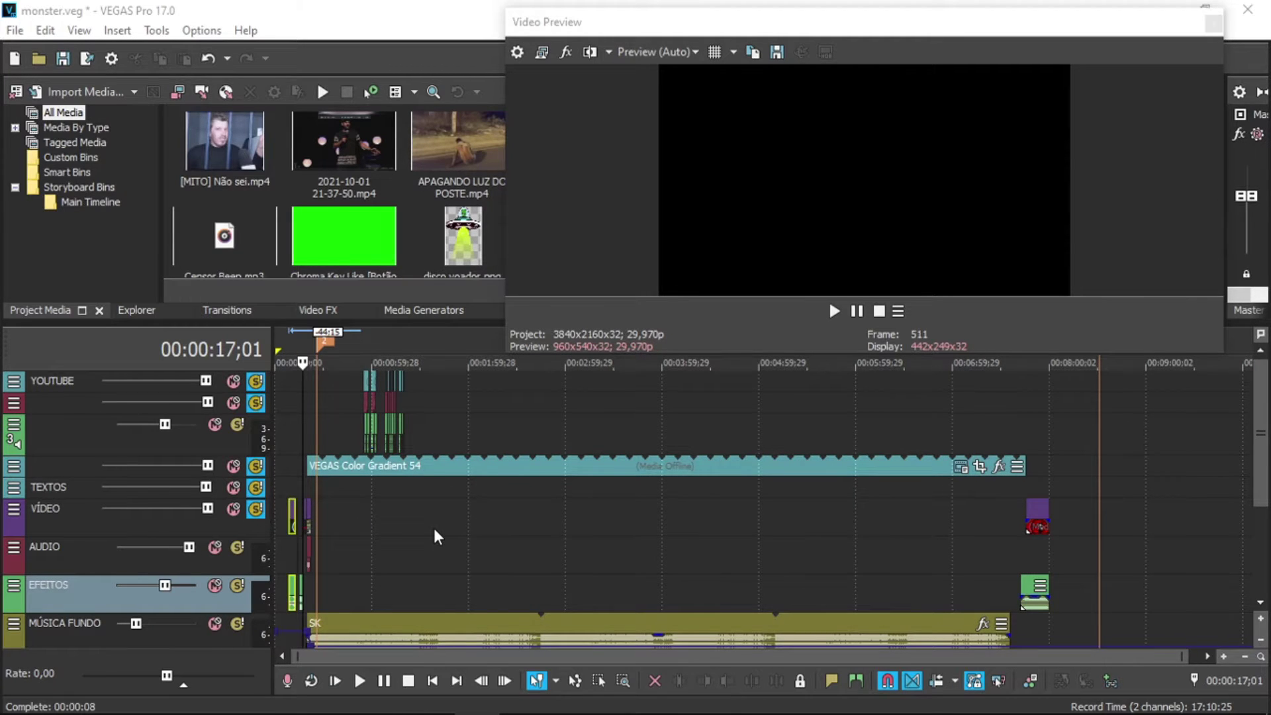
# Play back the intro misterios clip from its start
pyautogui.scroll(5, 432, 525)
pyautogui.click(353, 485)
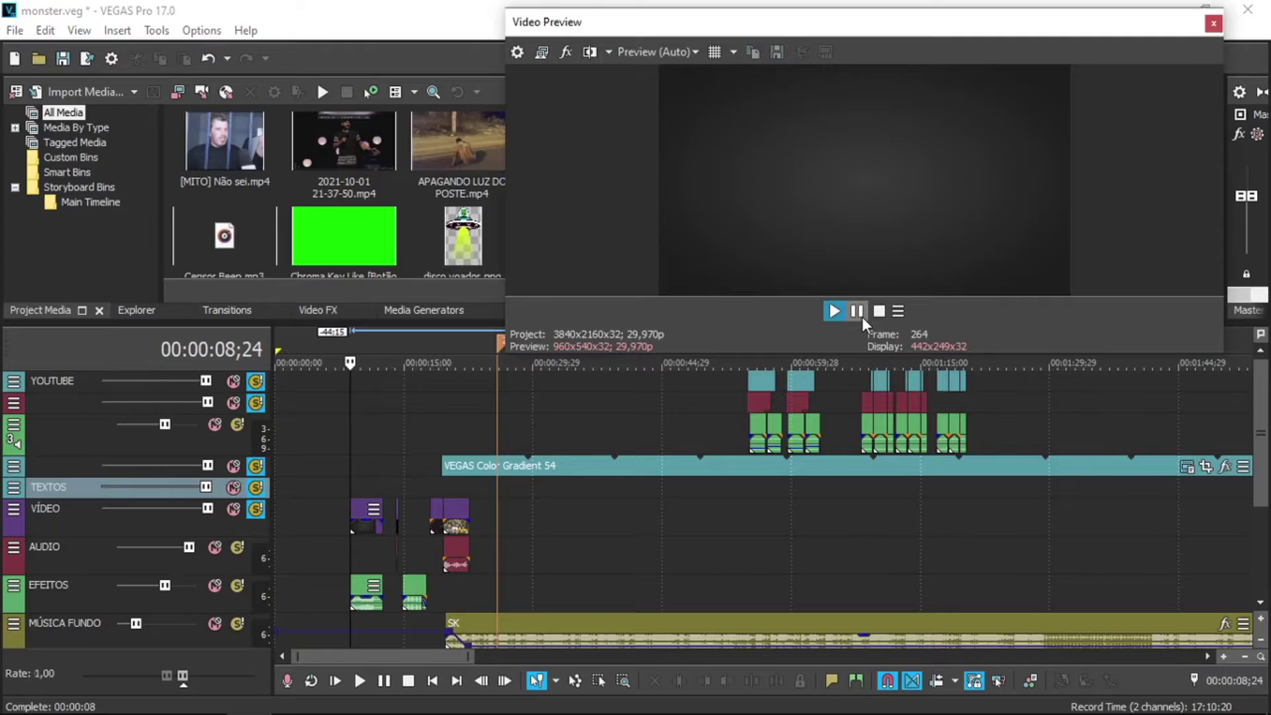
pyautogui.click(862, 316)
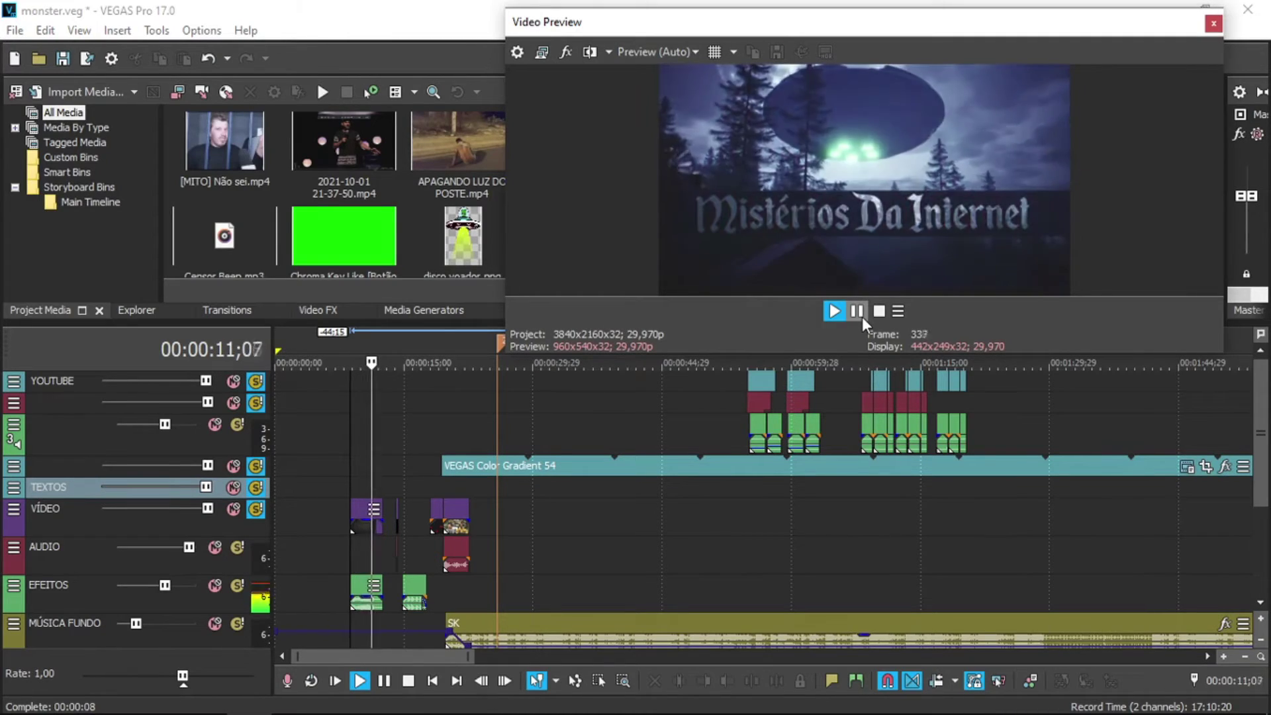
pyautogui.click(861, 317)
# Play back the short red spade vignette clip that follows the intro on the VÍDEO track
pyautogui.scroll(3, 747, 499)
pyautogui.scroll(2, 748, 500)
pyautogui.click(760, 507)
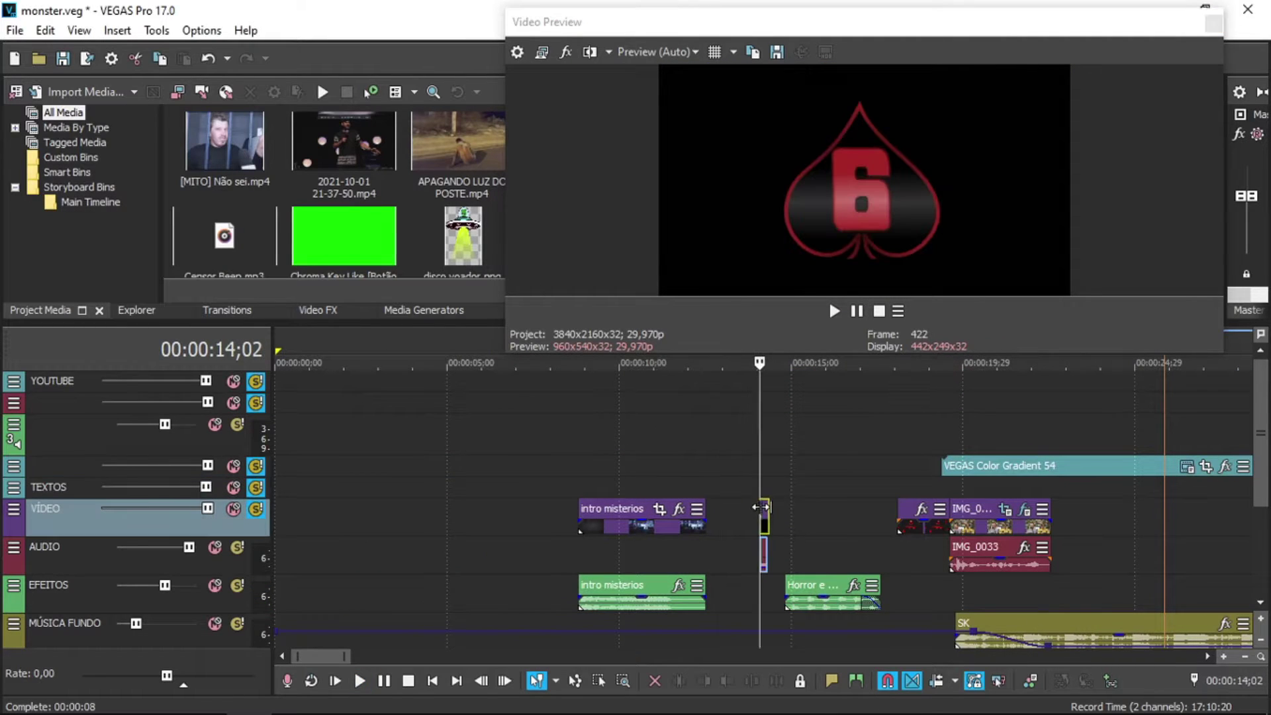
pyautogui.click(861, 313)
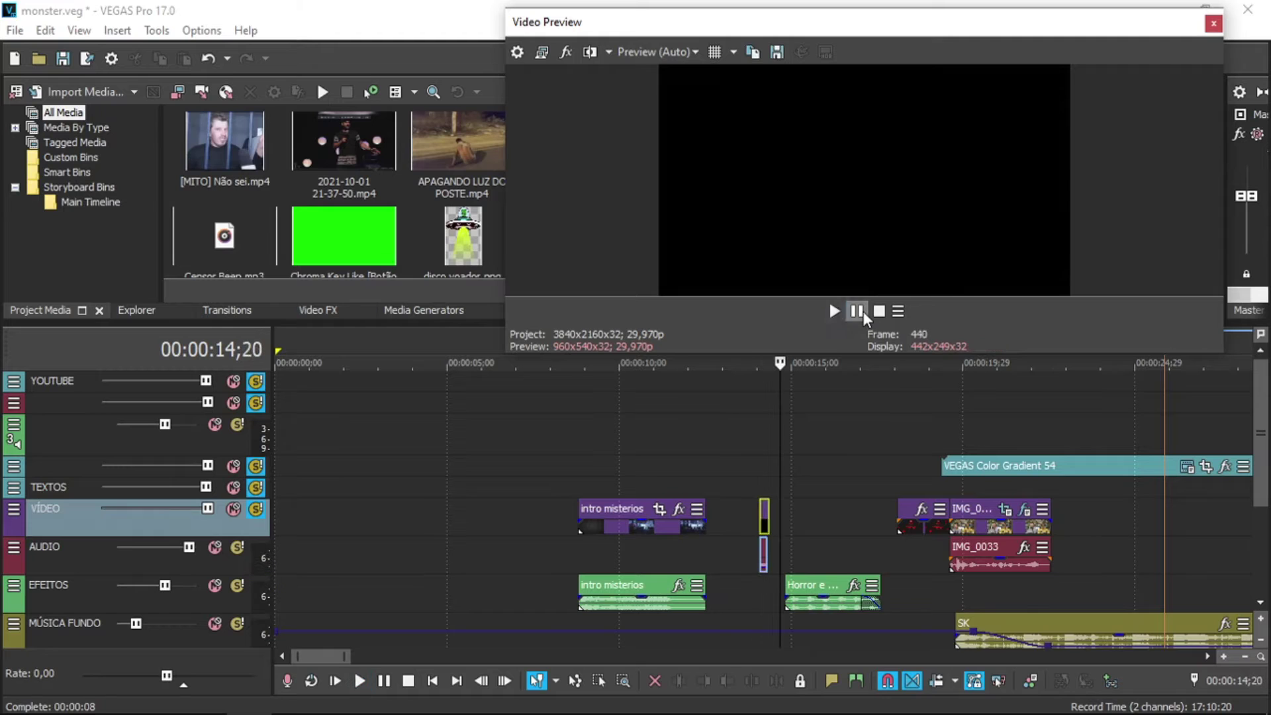
# Move the ASSISTA clip on the VÍDEO track slightly earlier, leaving a small gap before IMG_0033
pyautogui.scroll(1, 822, 493)
pyautogui.click(926, 491)
pyautogui.scroll(-1, 931, 491)
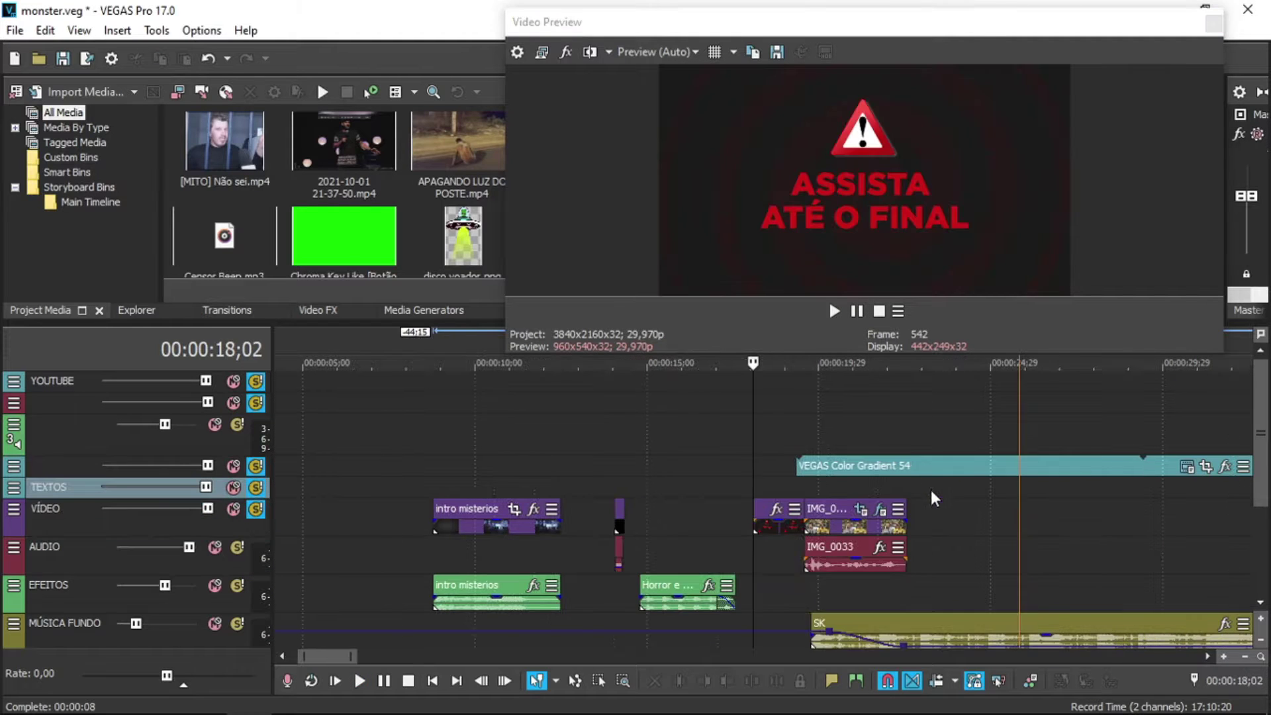
pyautogui.scroll(4, 869, 516)
pyautogui.moveTo(826, 519); pyautogui.dragTo(798, 518)
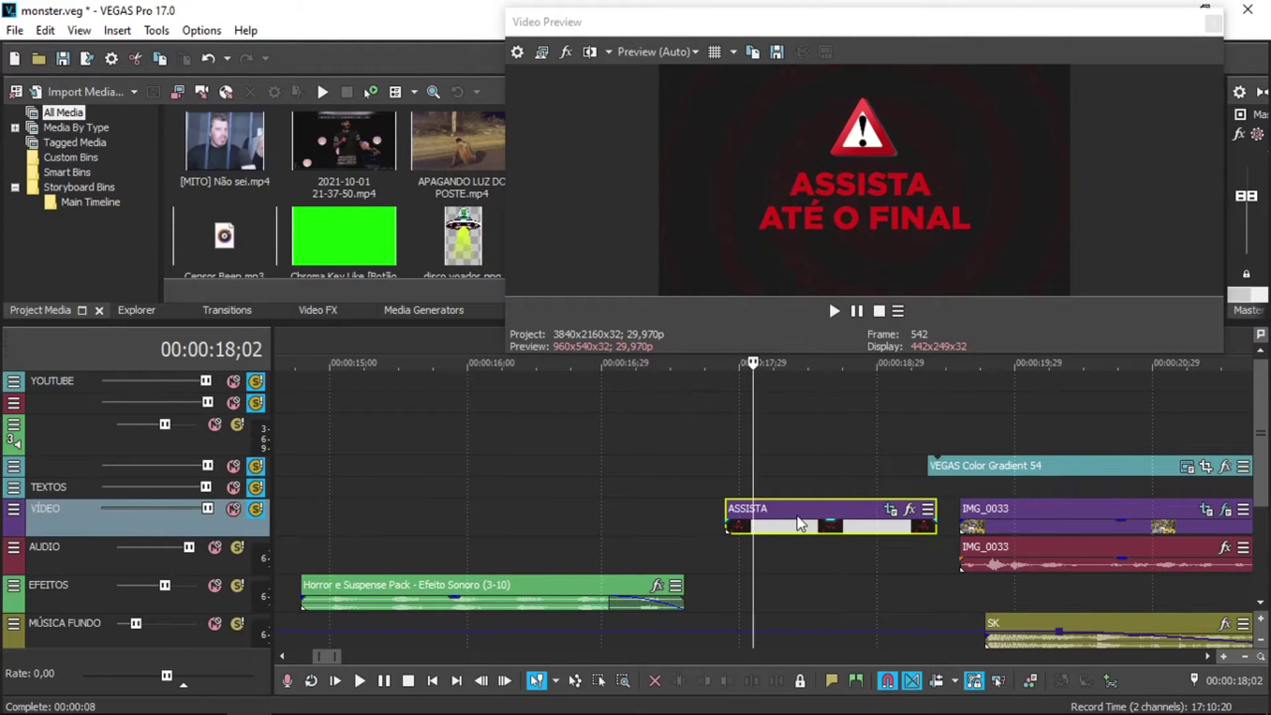
# Compare the IMG_0033 picture with and without the color gradient overlay by toggling the mute of the gradient's track
pyautogui.scroll(-3, 805, 518)
pyautogui.moveTo(821, 467); pyautogui.dragTo(824, 467)
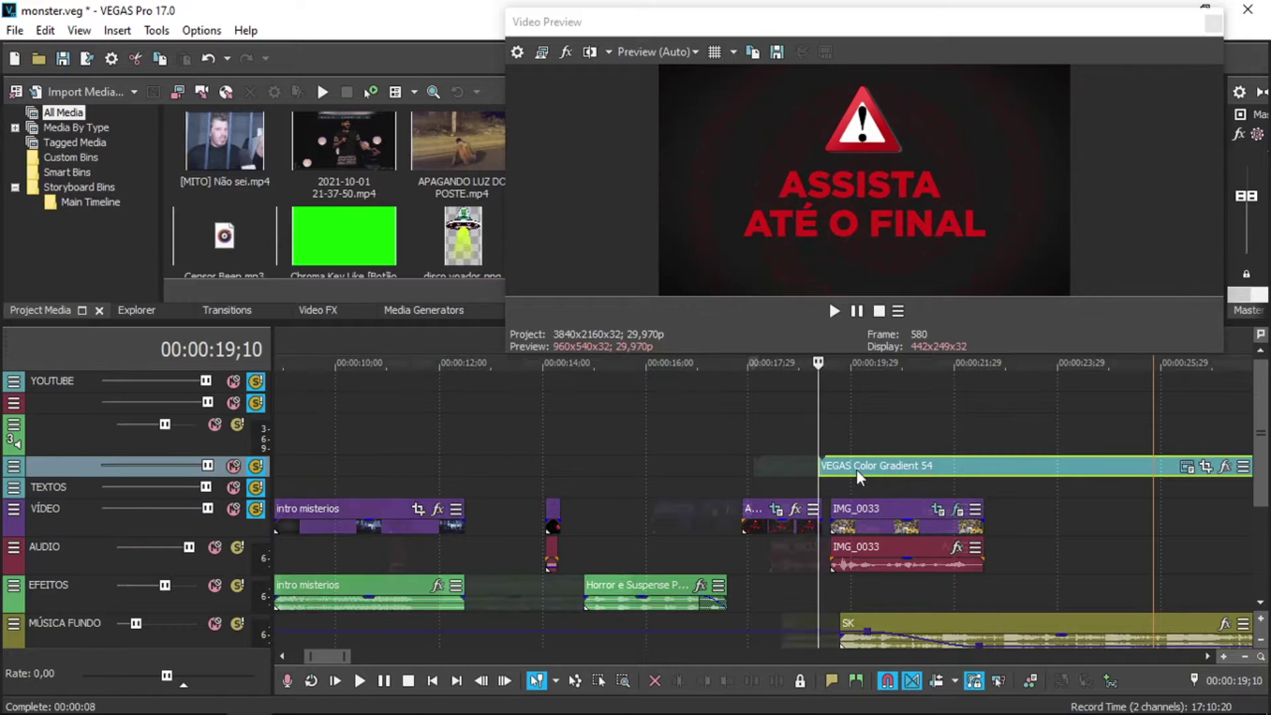
pyautogui.click(868, 508)
pyautogui.scroll(-3, 868, 507)
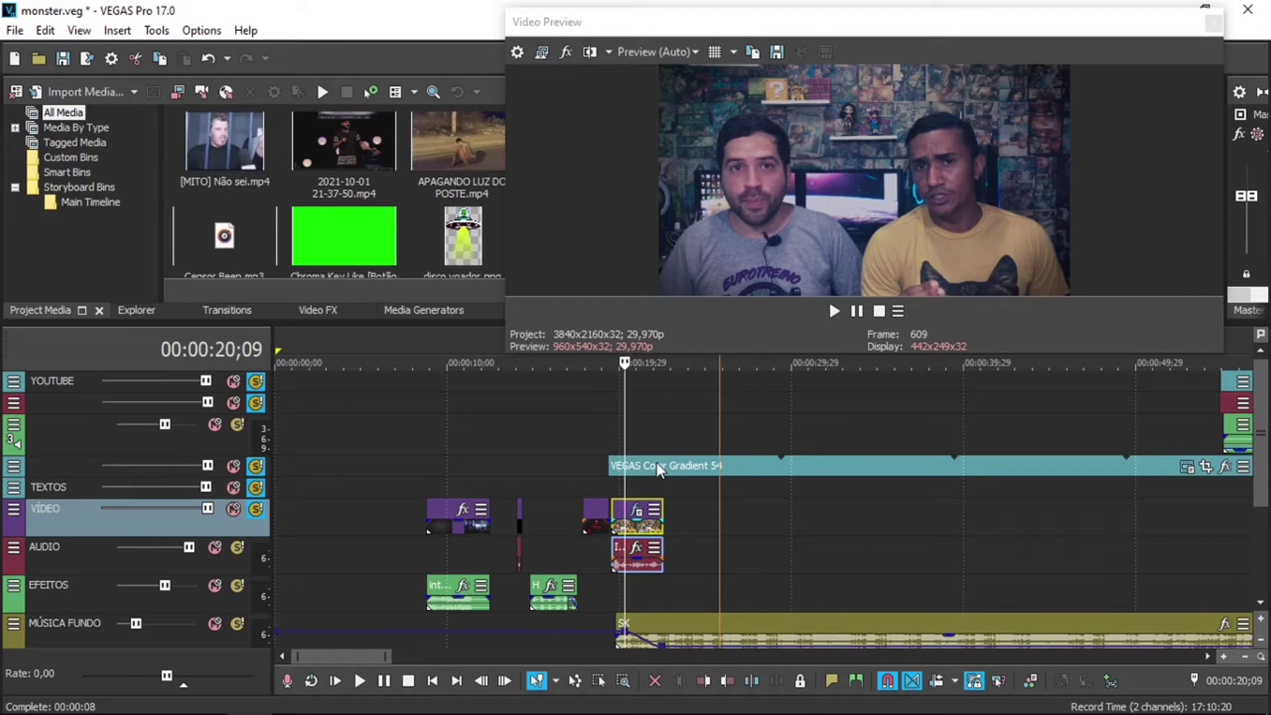
pyautogui.click(233, 466)
pyautogui.click(233, 467)
pyautogui.click(233, 467)
pyautogui.click(233, 467)
pyautogui.click(233, 466)
pyautogui.click(233, 467)
# Play back the empty section after IMG_0033 and the social media overlay clips on the upper tracks
pyautogui.click(682, 598)
pyautogui.click(858, 312)
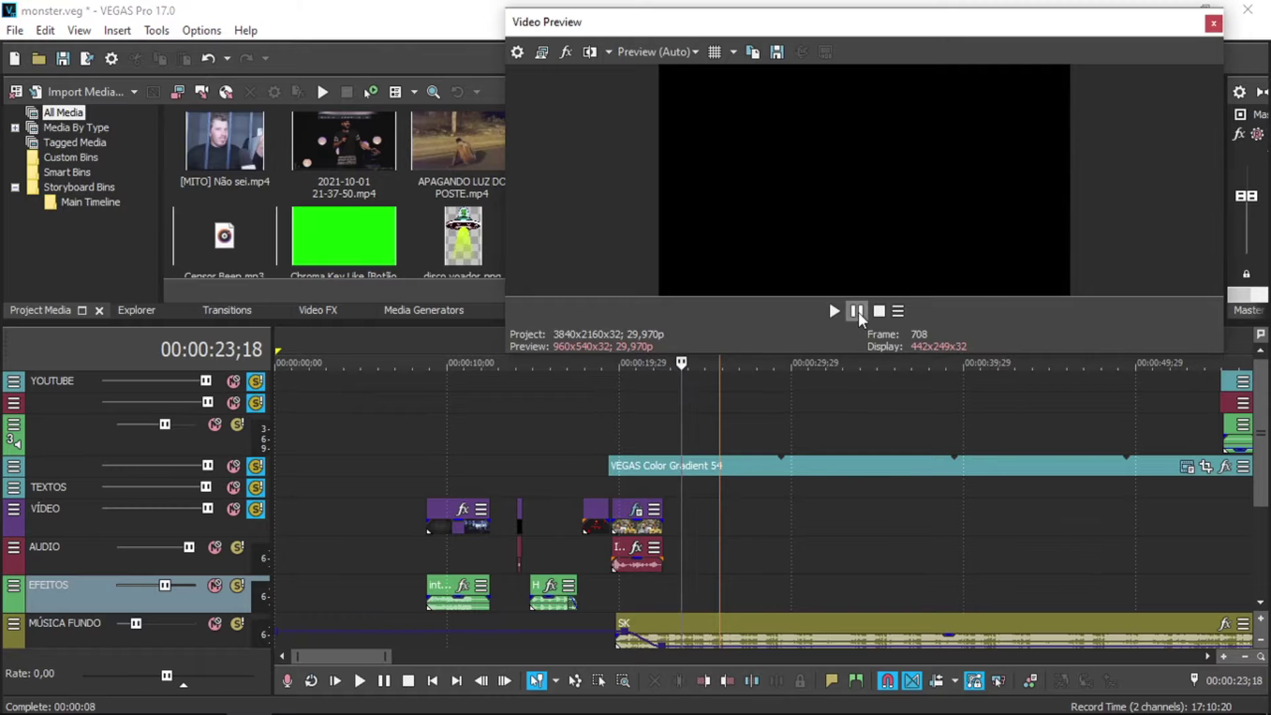
pyautogui.scroll(-1, 773, 423)
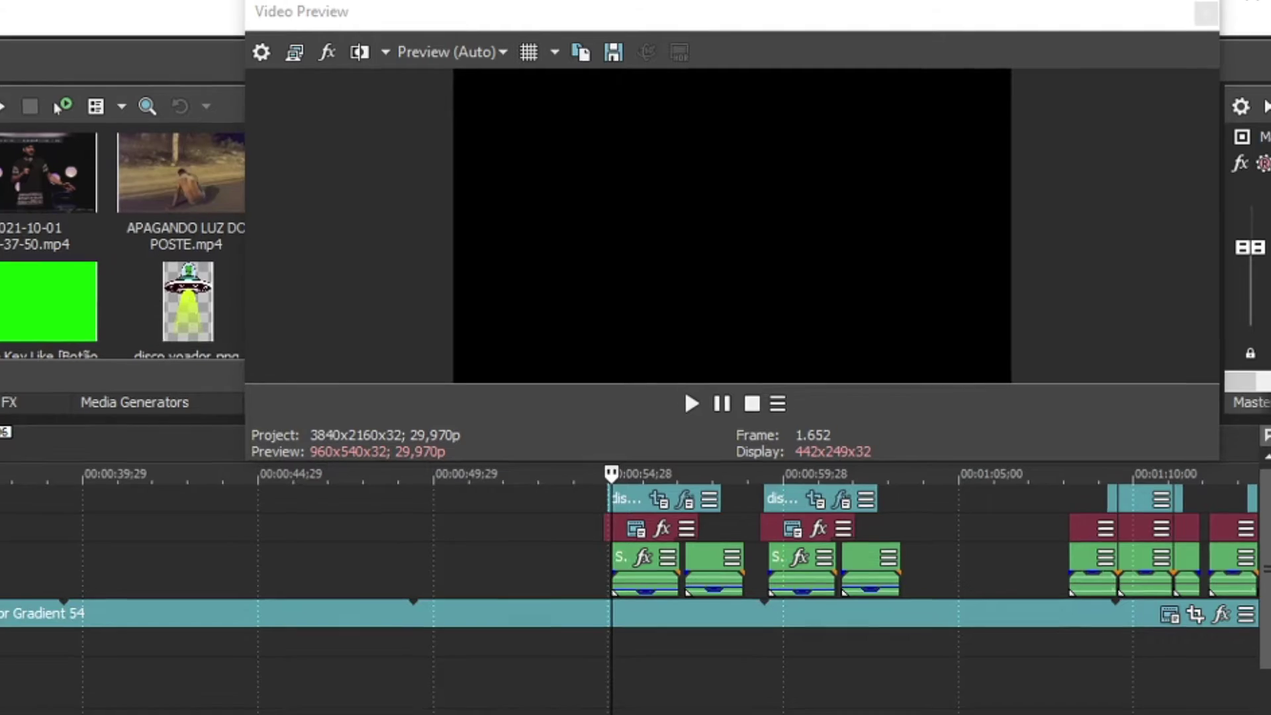
pyautogui.click(587, 662)
pyautogui.click(723, 404)
pyautogui.scroll(-1, 766, 675)
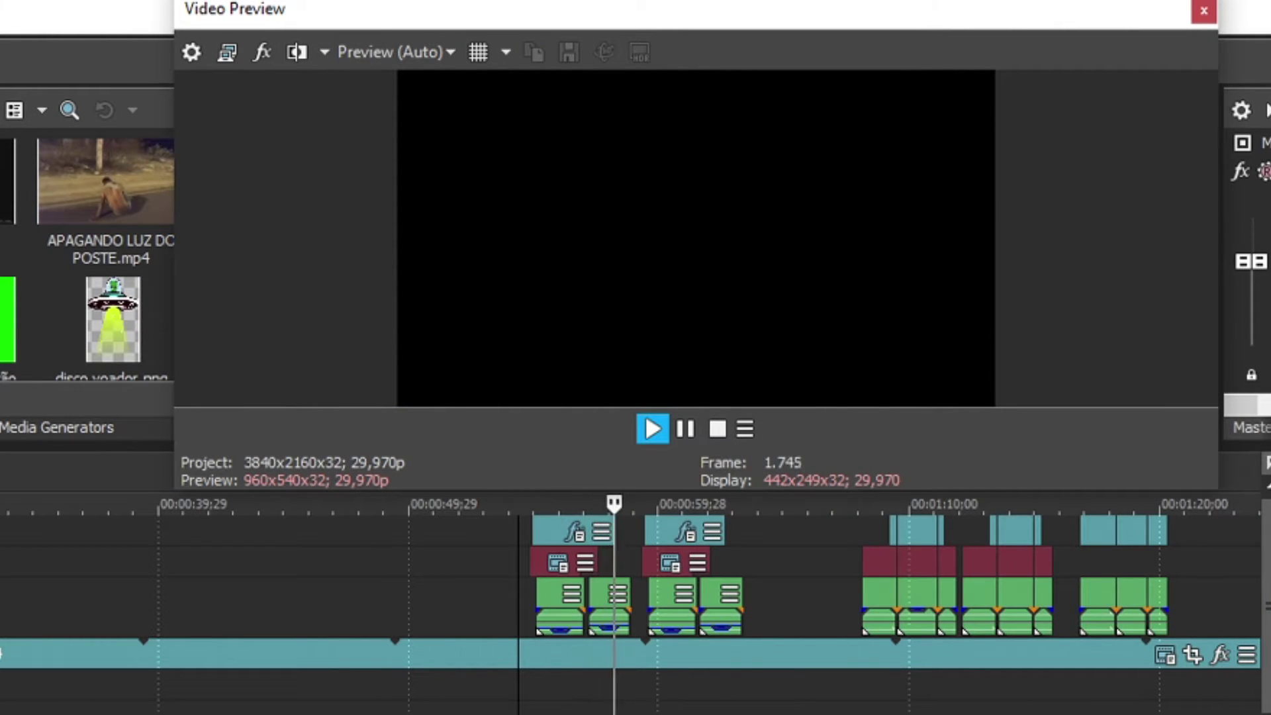
pyautogui.scroll(-1, 630, 595)
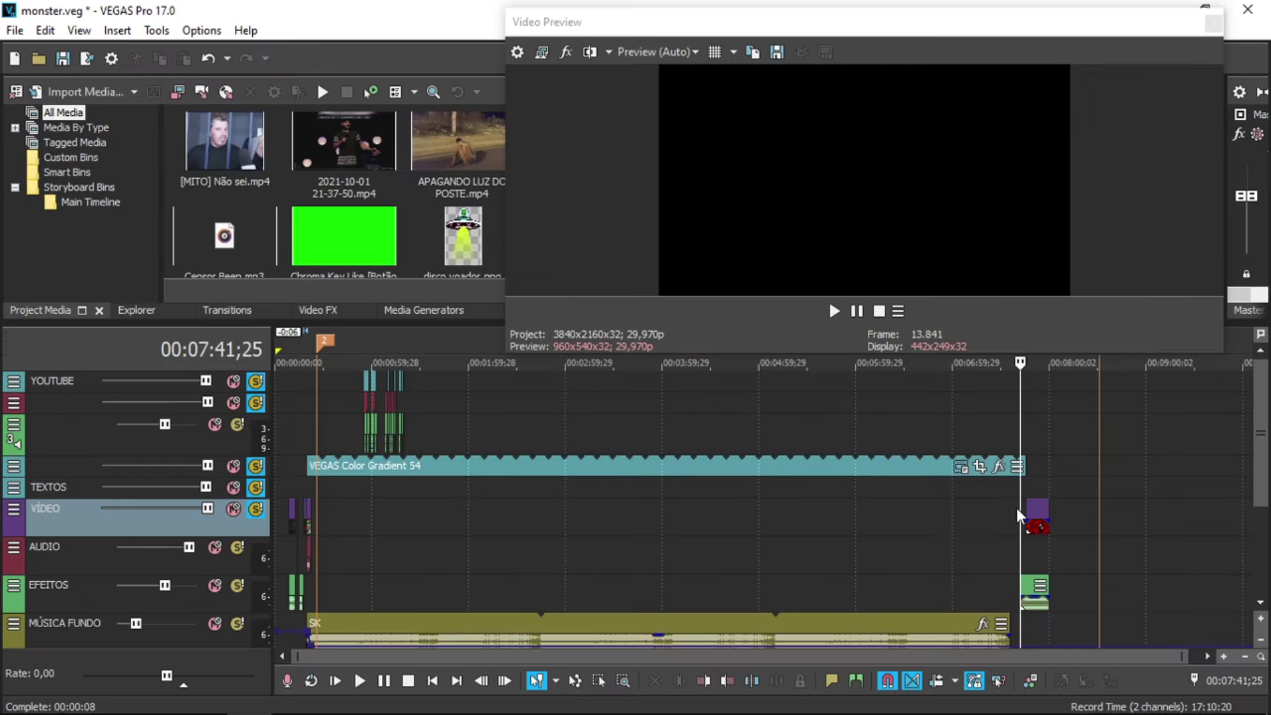
# Play back the FINAL 6DZ closing clip at the end of the timeline
pyautogui.scroll(3, 1016, 507)
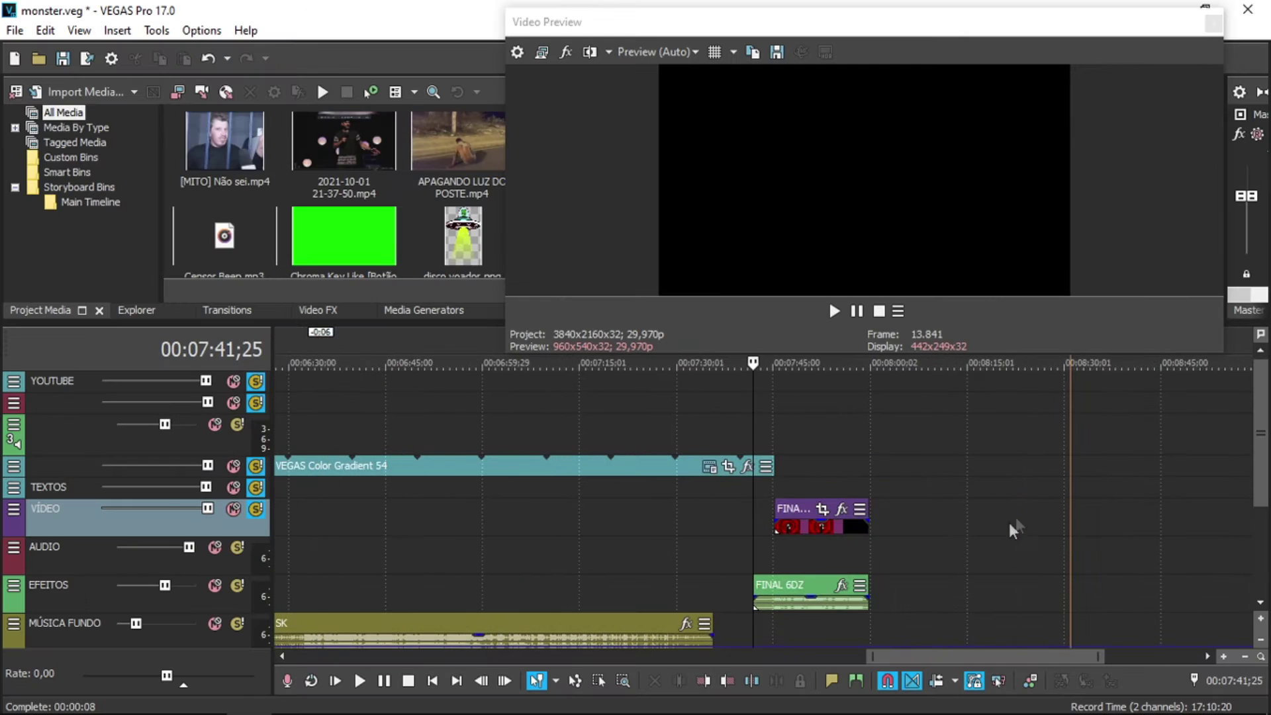
pyautogui.click(863, 316)
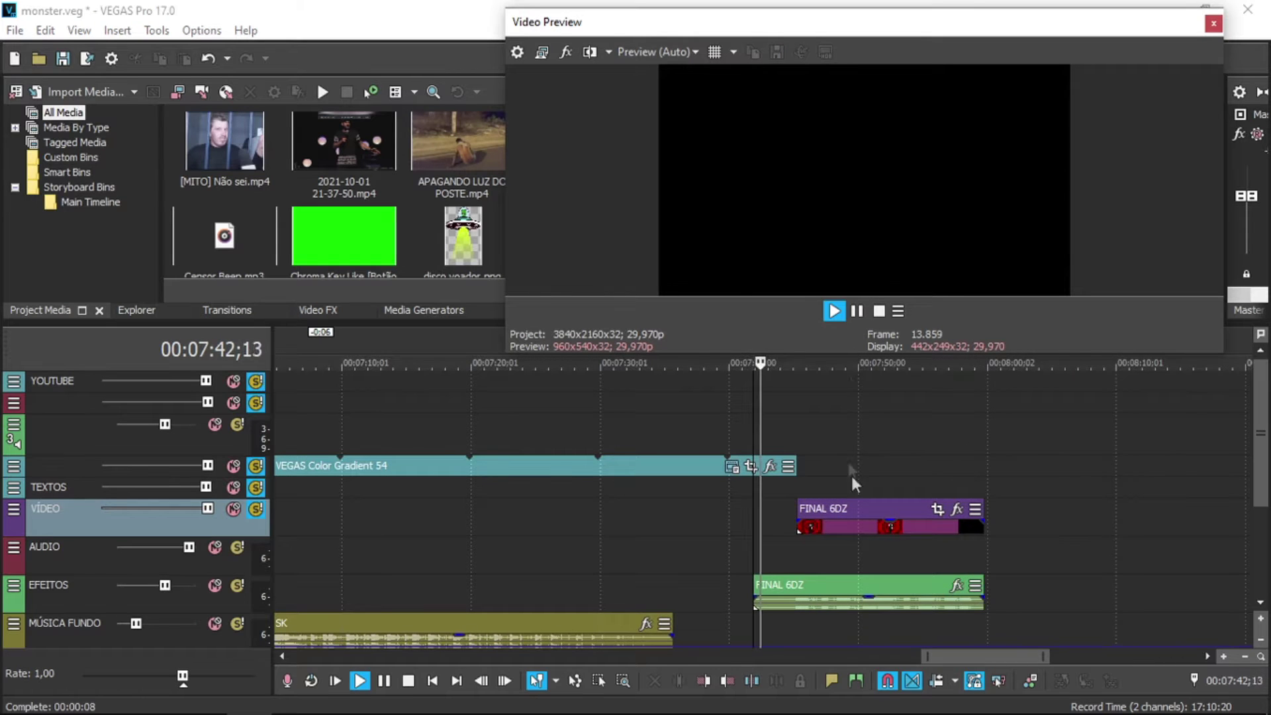
pyautogui.scroll(-5, 854, 480)
pyautogui.scroll(5, 862, 487)
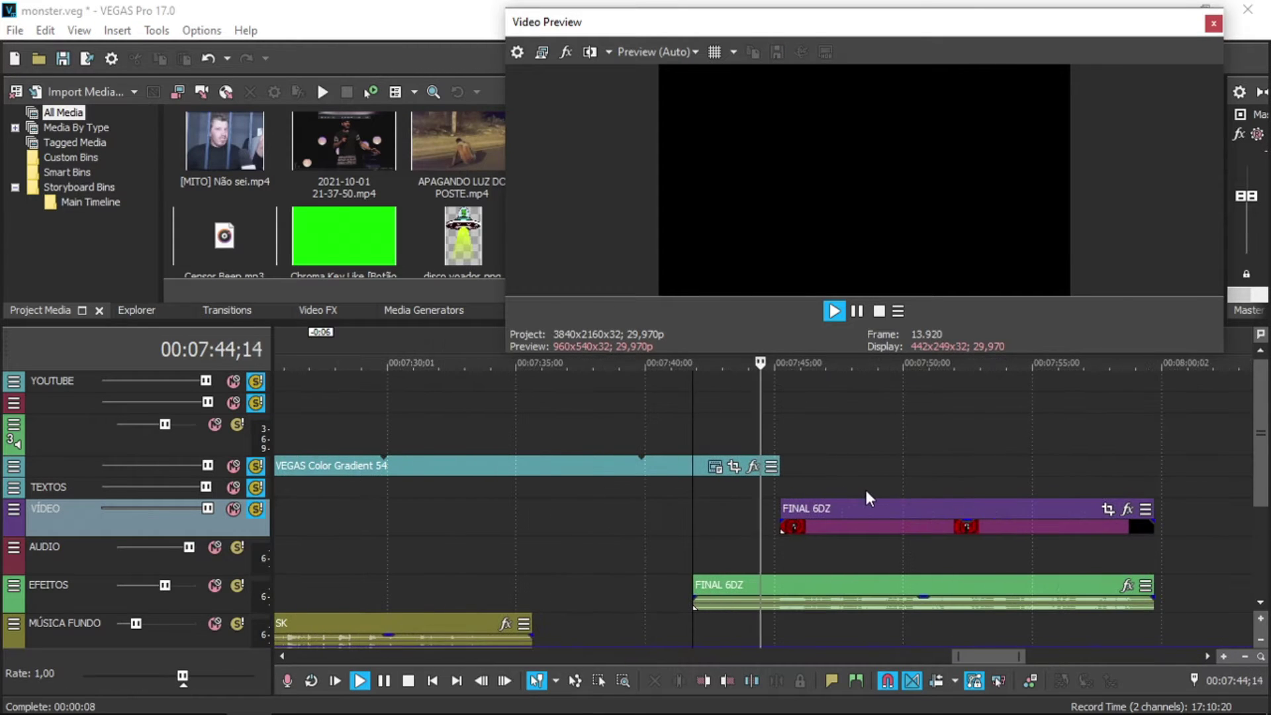
pyautogui.scroll(-10, 1007, 471)
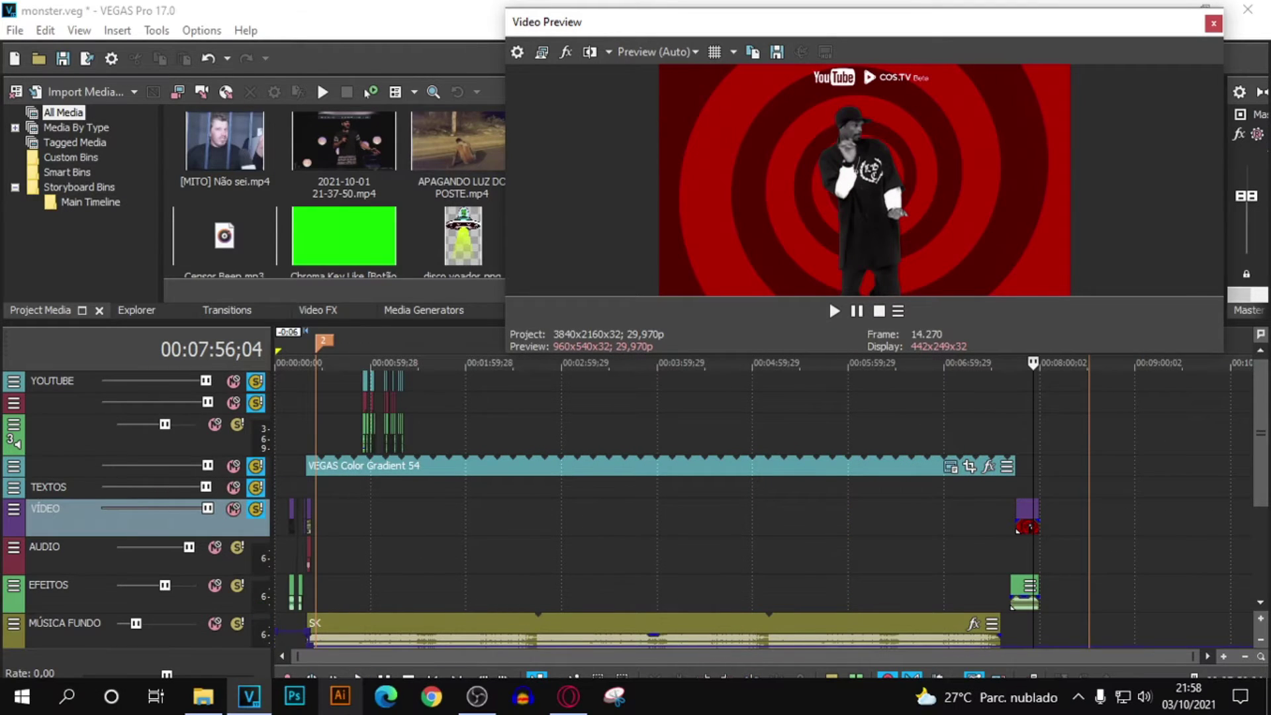
# Add the IMG_0034 recording from the 01 10 folder to the VÍDEO and AUDIO tracks
pyautogui.moveTo(211, 699)
pyautogui.click(212, 698)
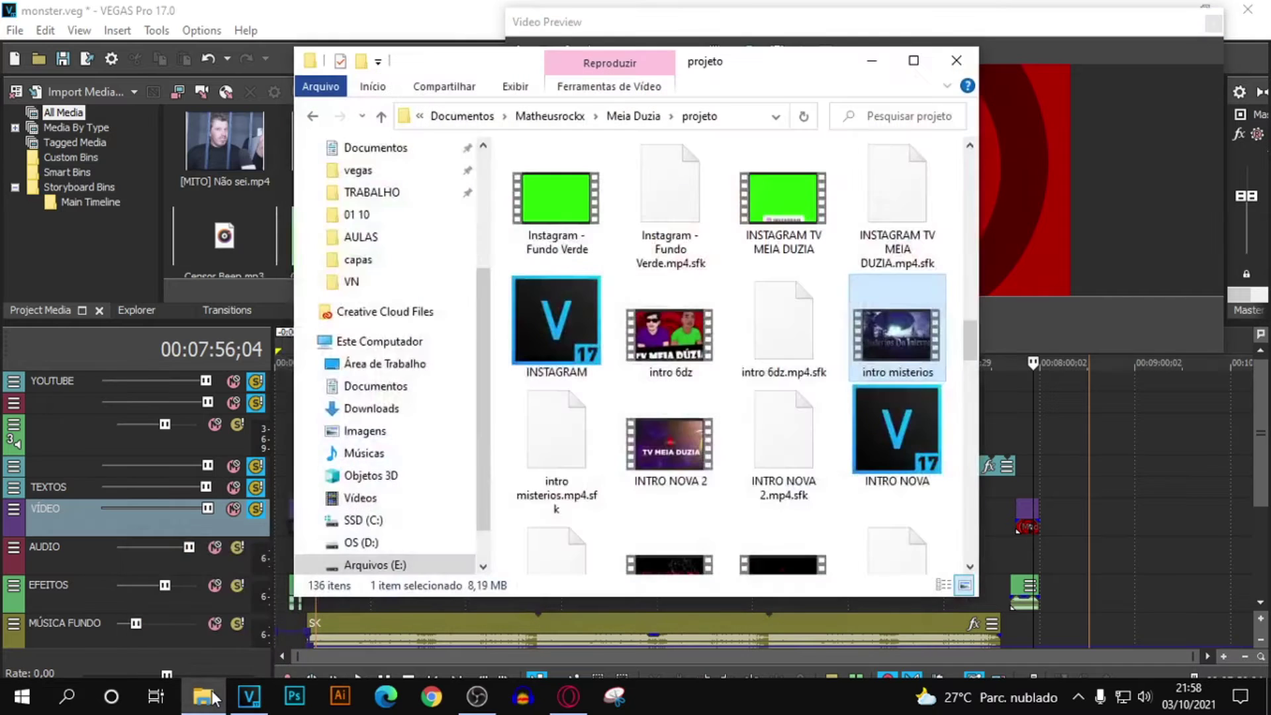
pyautogui.scroll(2, 364, 361)
pyautogui.click(380, 331)
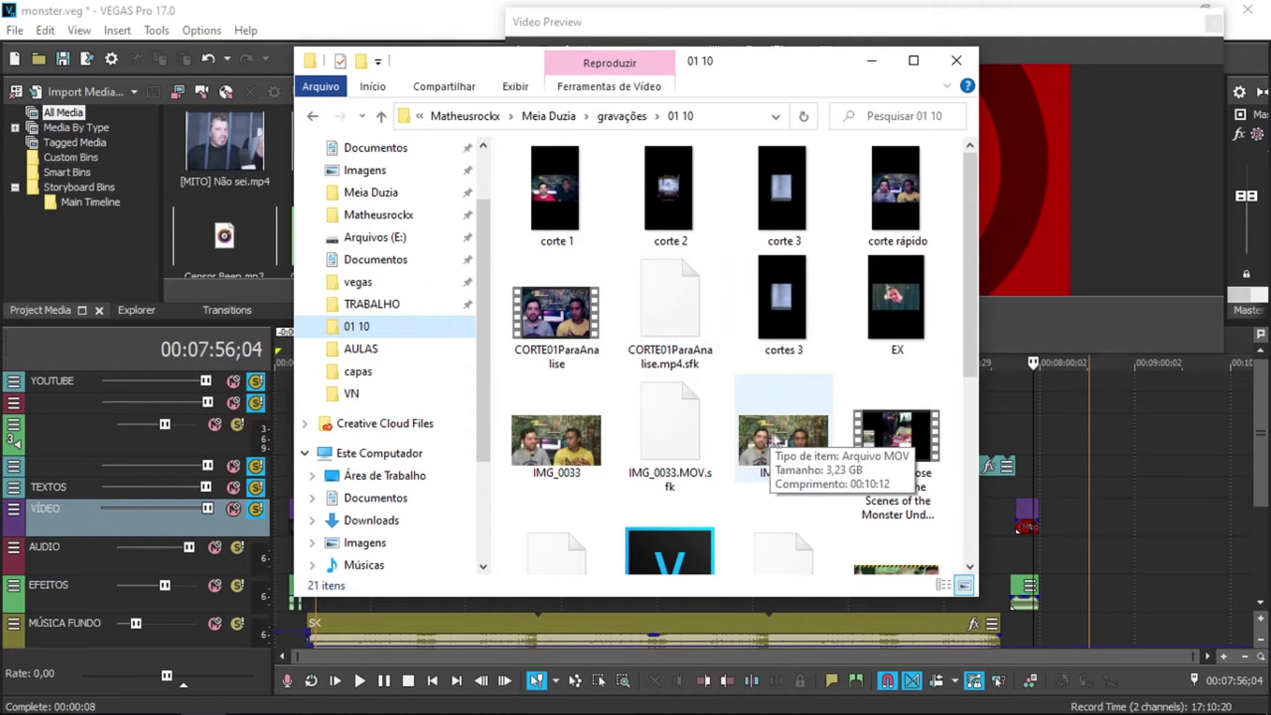
pyautogui.click(784, 440)
pyautogui.moveTo(799, 78); pyautogui.dragTo(450, 105)
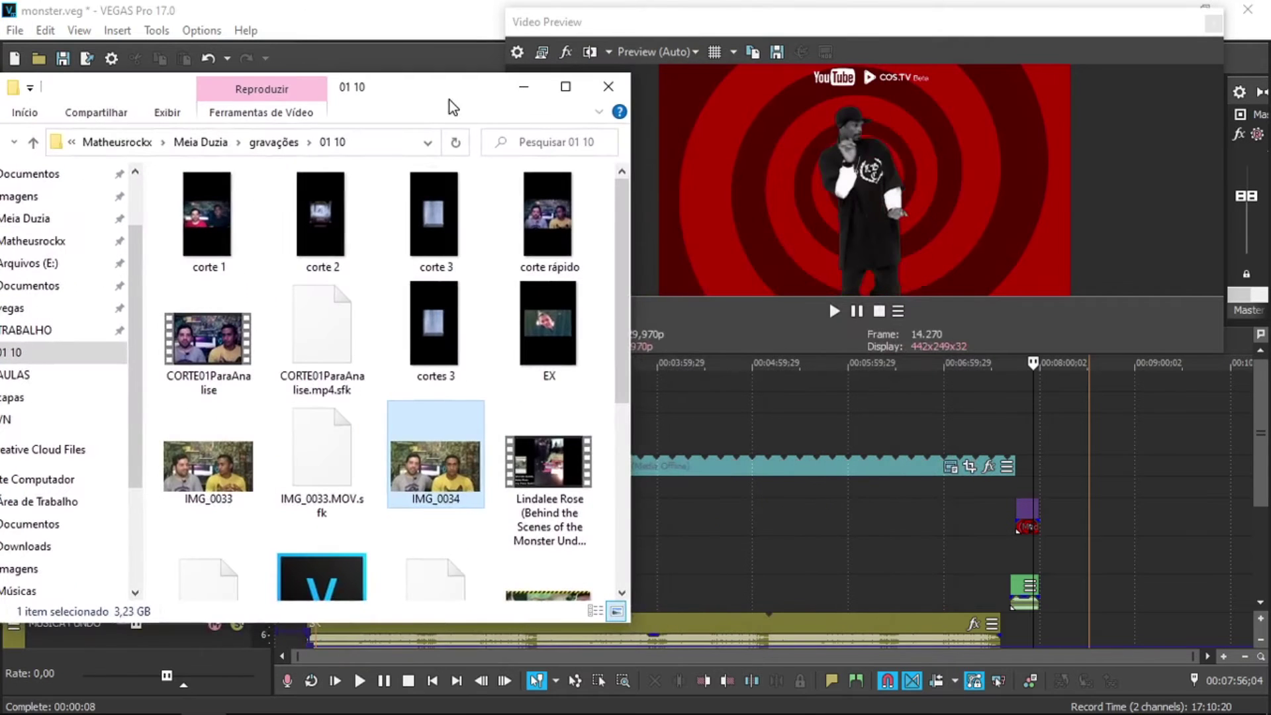
pyautogui.moveTo(492, 485); pyautogui.dragTo(688, 538)
pyautogui.click(527, 88)
# Move the IMG_0034 clip earlier on the timeline so it starts shortly after IMG_0033
pyautogui.moveTo(617, 516); pyautogui.dragTo(375, 513)
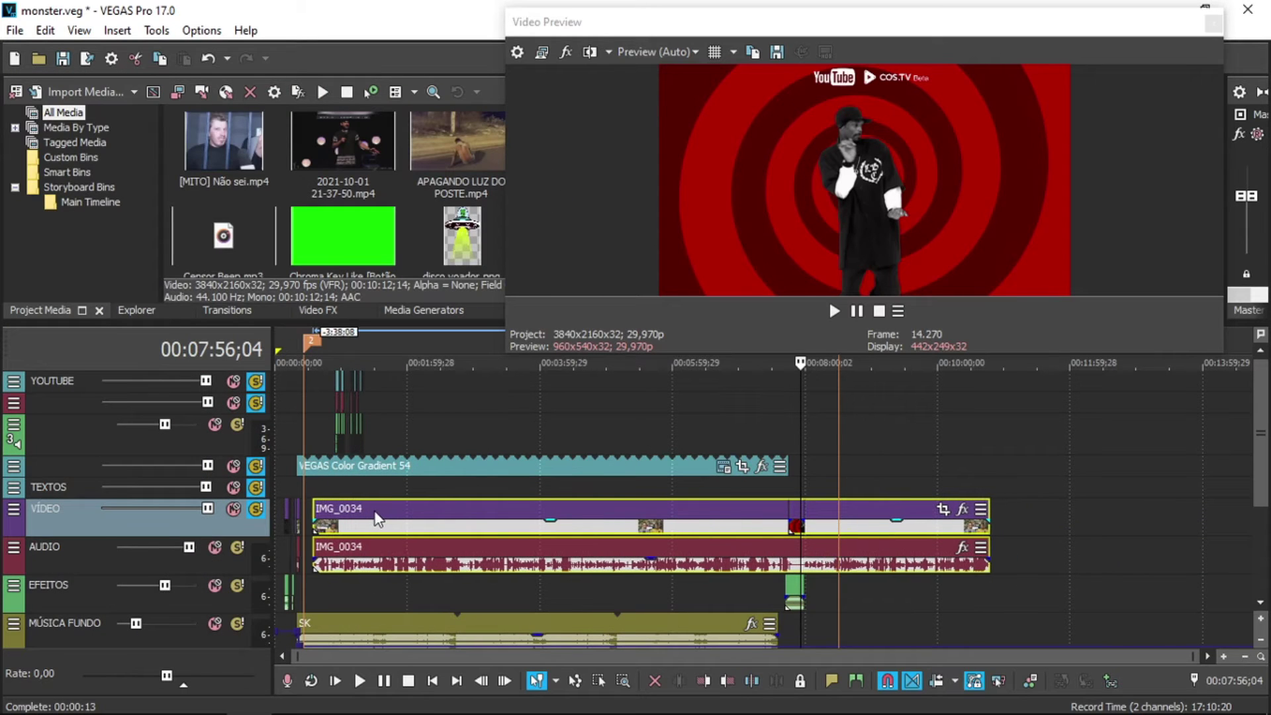
pyautogui.click(319, 486)
pyautogui.scroll(5, 334, 504)
pyautogui.scroll(3, 643, 524)
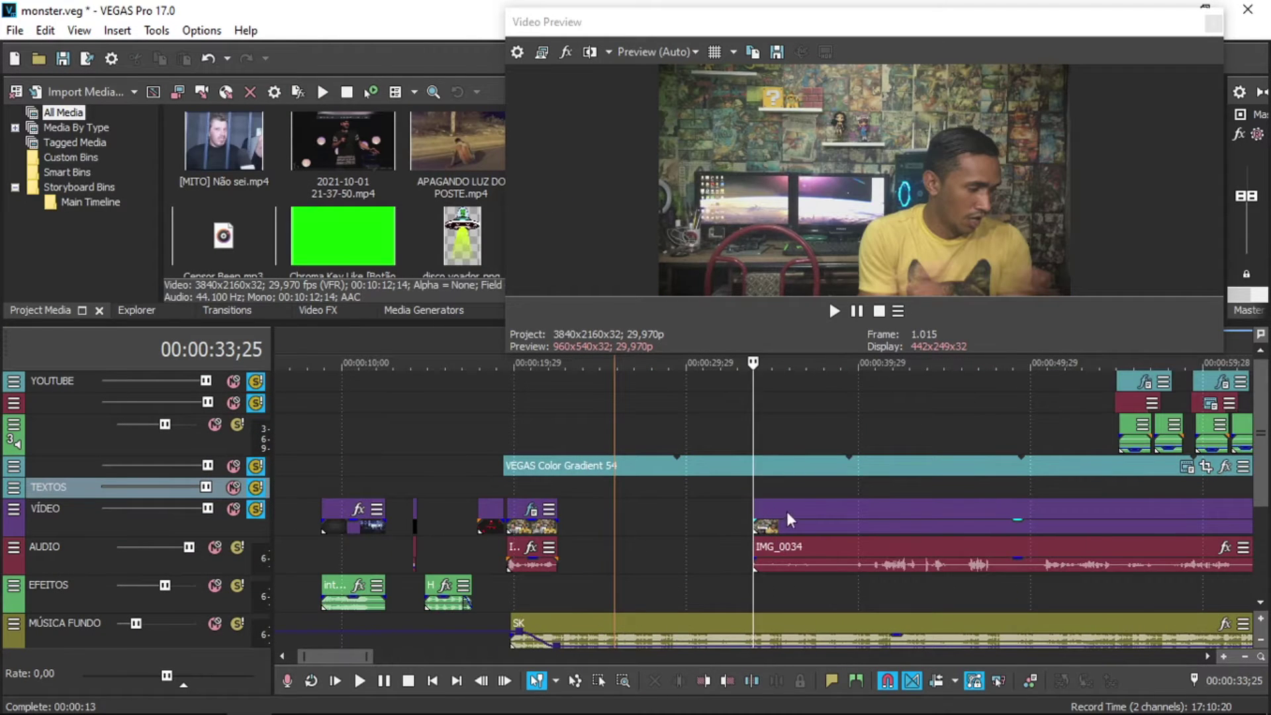
pyautogui.moveTo(787, 511); pyautogui.dragTo(699, 511)
pyautogui.scroll(4, 535, 527)
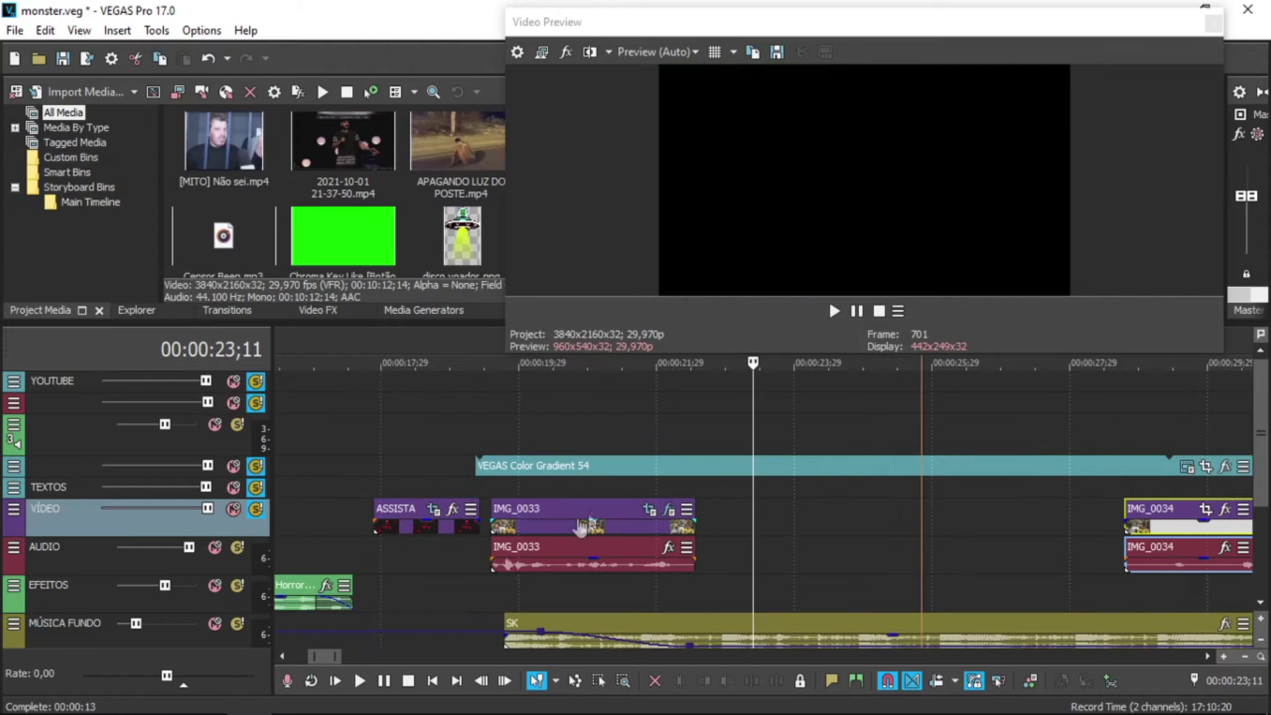
# Examine the pan/crop framing and effects chain of the IMG_0033 clip
pyautogui.click(649, 509)
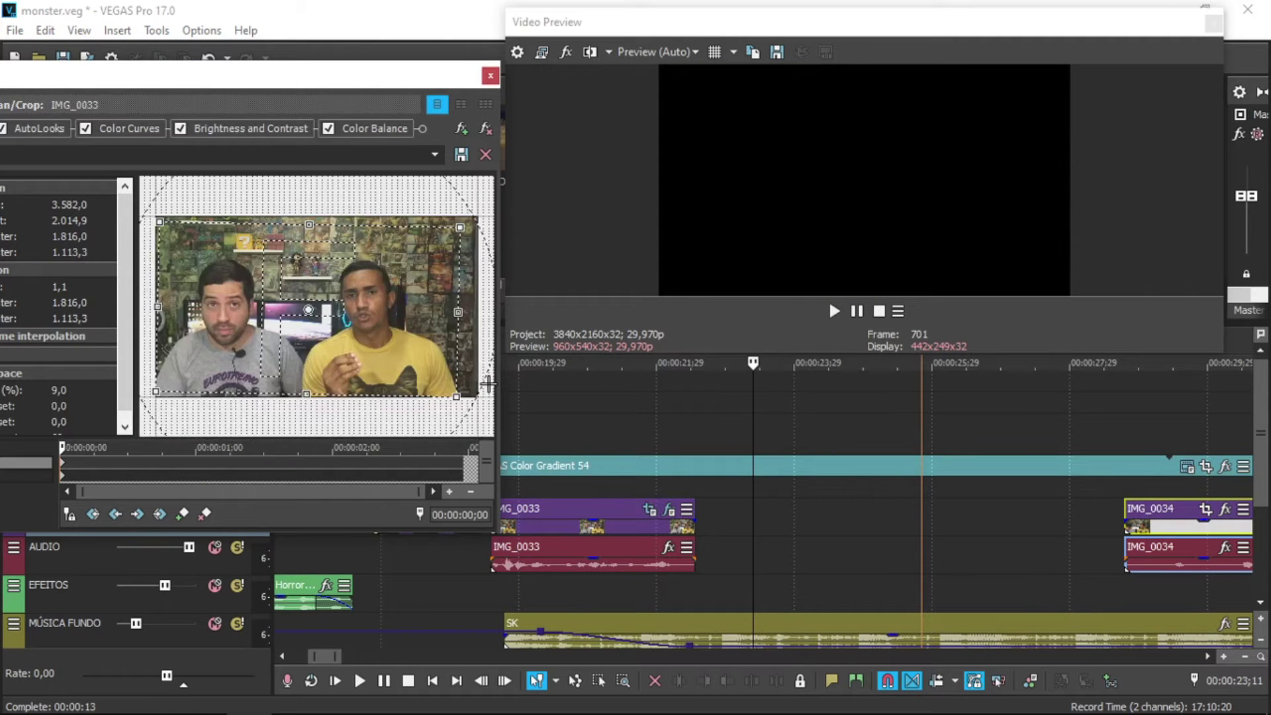
pyautogui.scroll(-4, 750, 526)
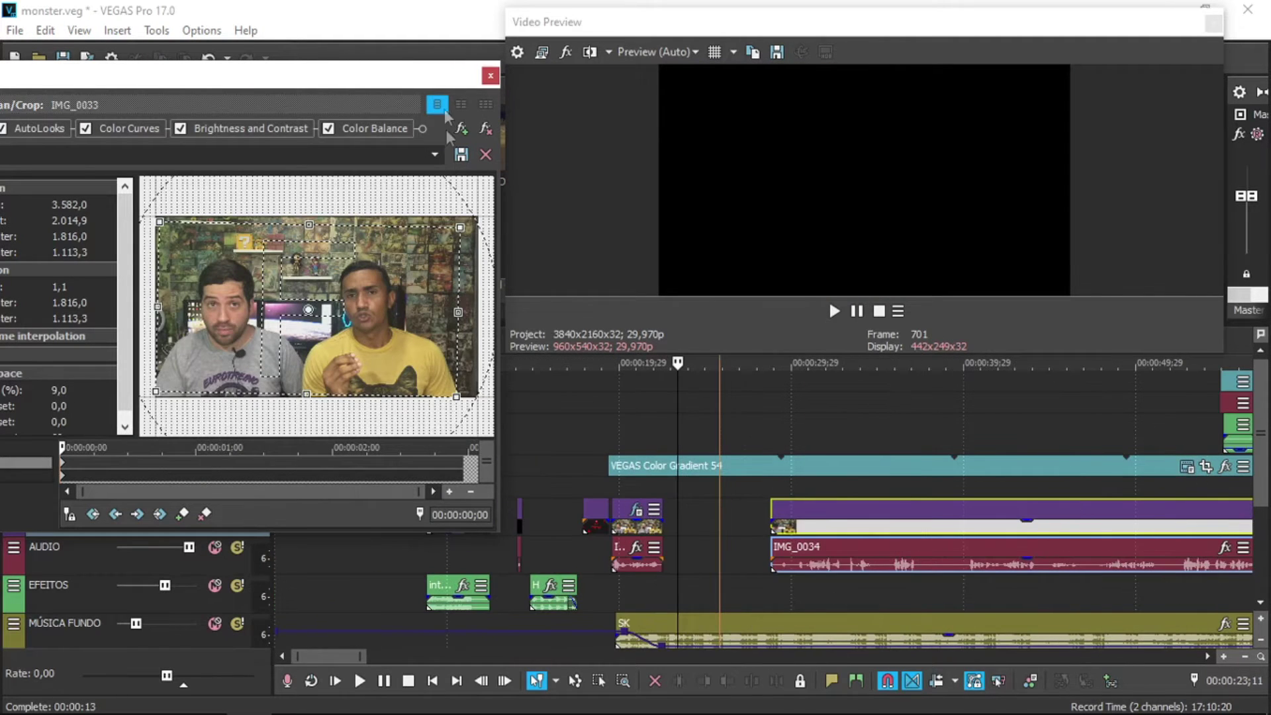
pyautogui.click(491, 77)
# Copy the edited IMG_0033 video clip
pyautogui.scroll(-1, 541, 487)
pyautogui.click(542, 487)
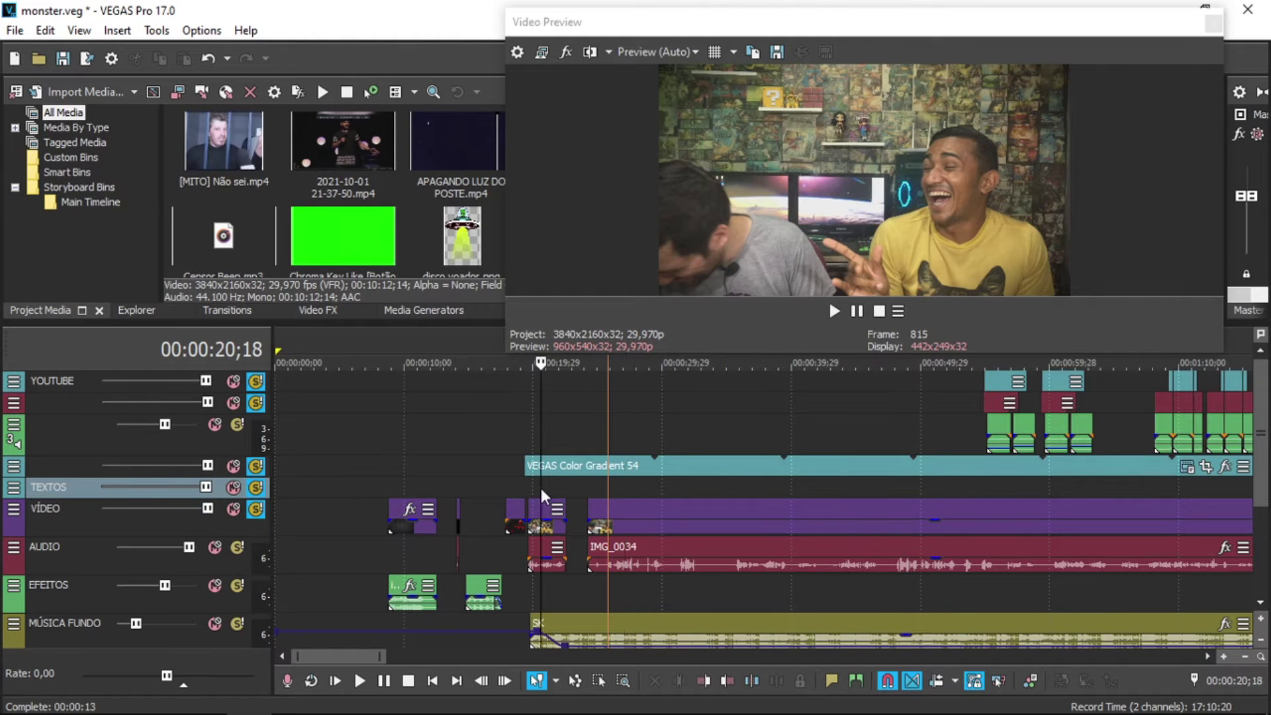
pyautogui.scroll(1, 641, 530)
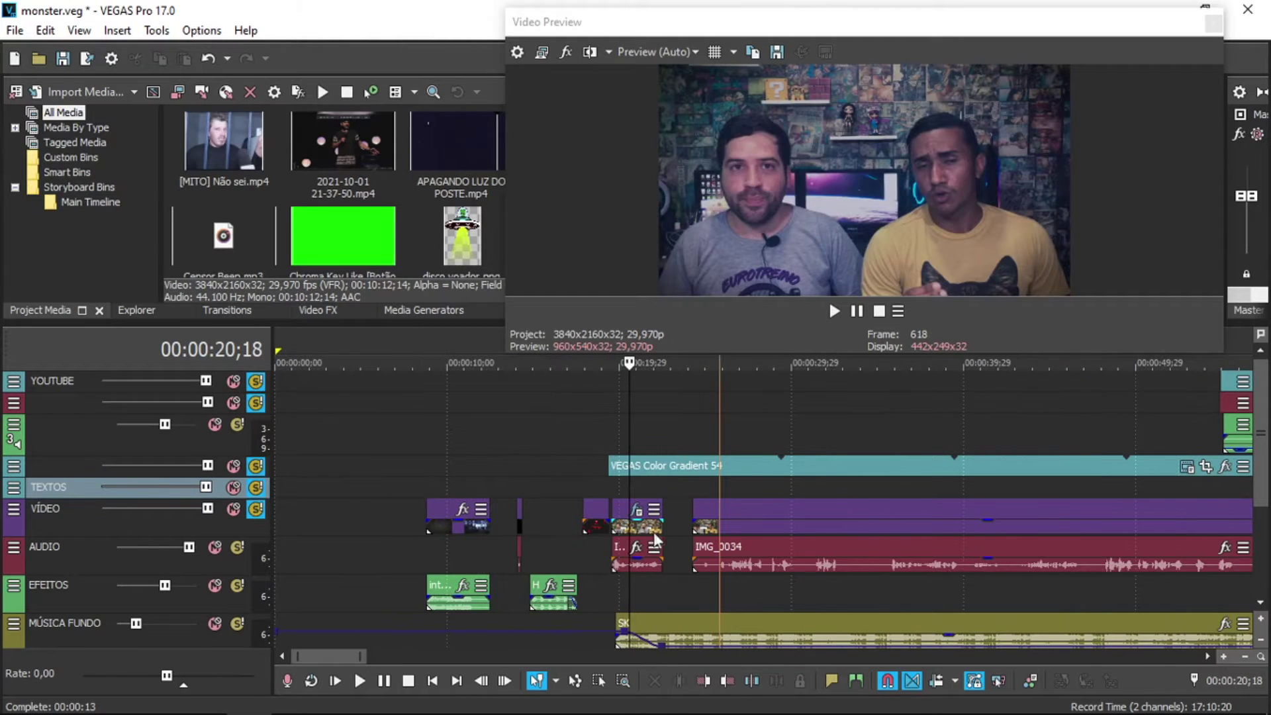
pyautogui.scroll(2, 656, 541)
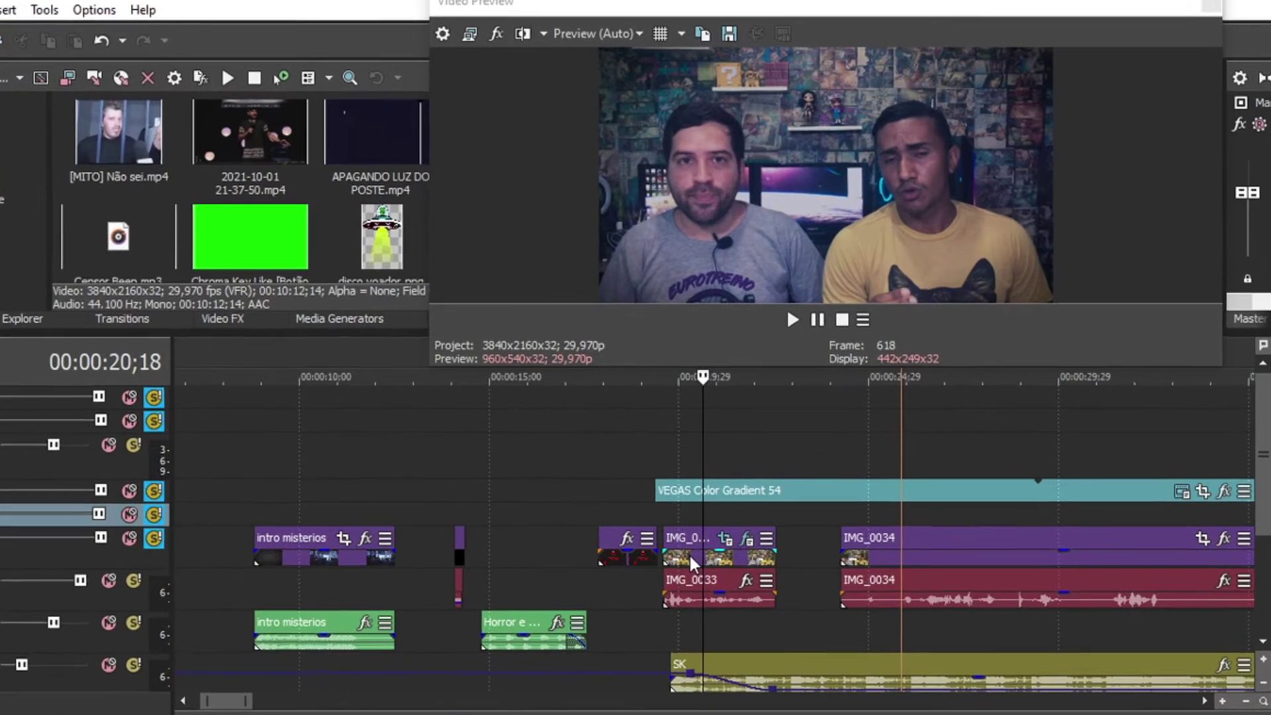
pyautogui.rightClick(741, 524)
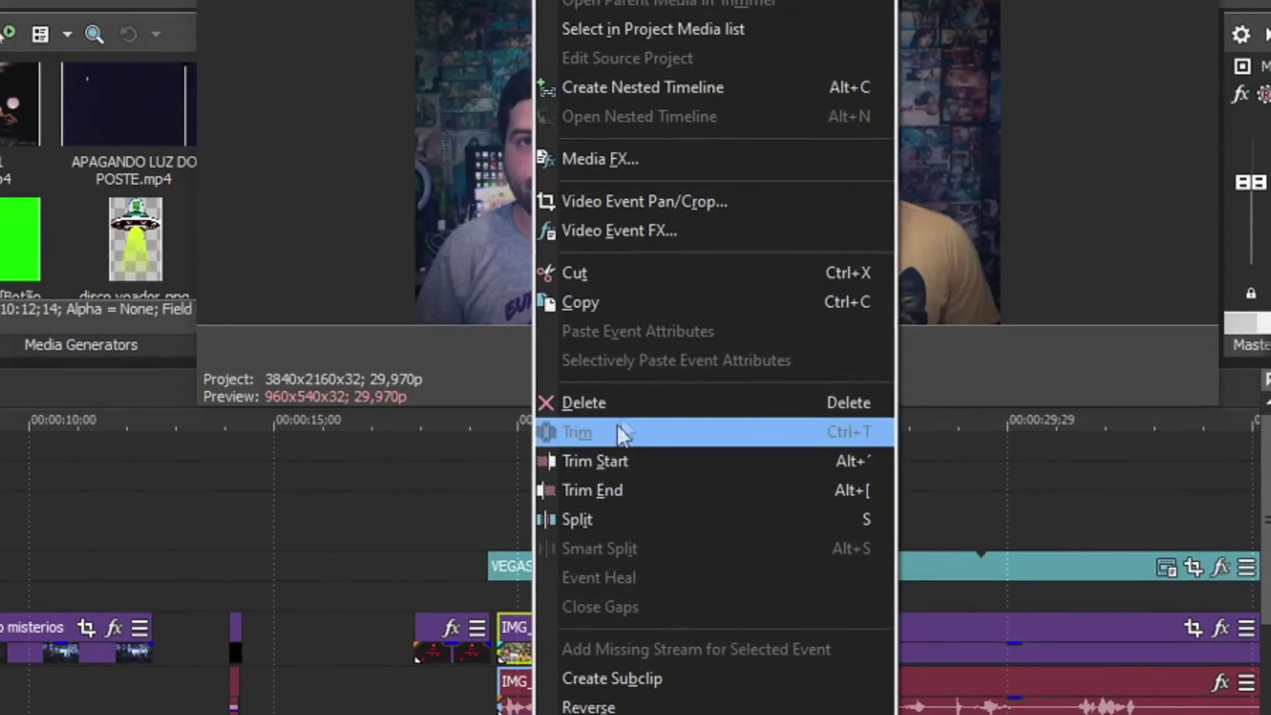
pyautogui.click(648, 302)
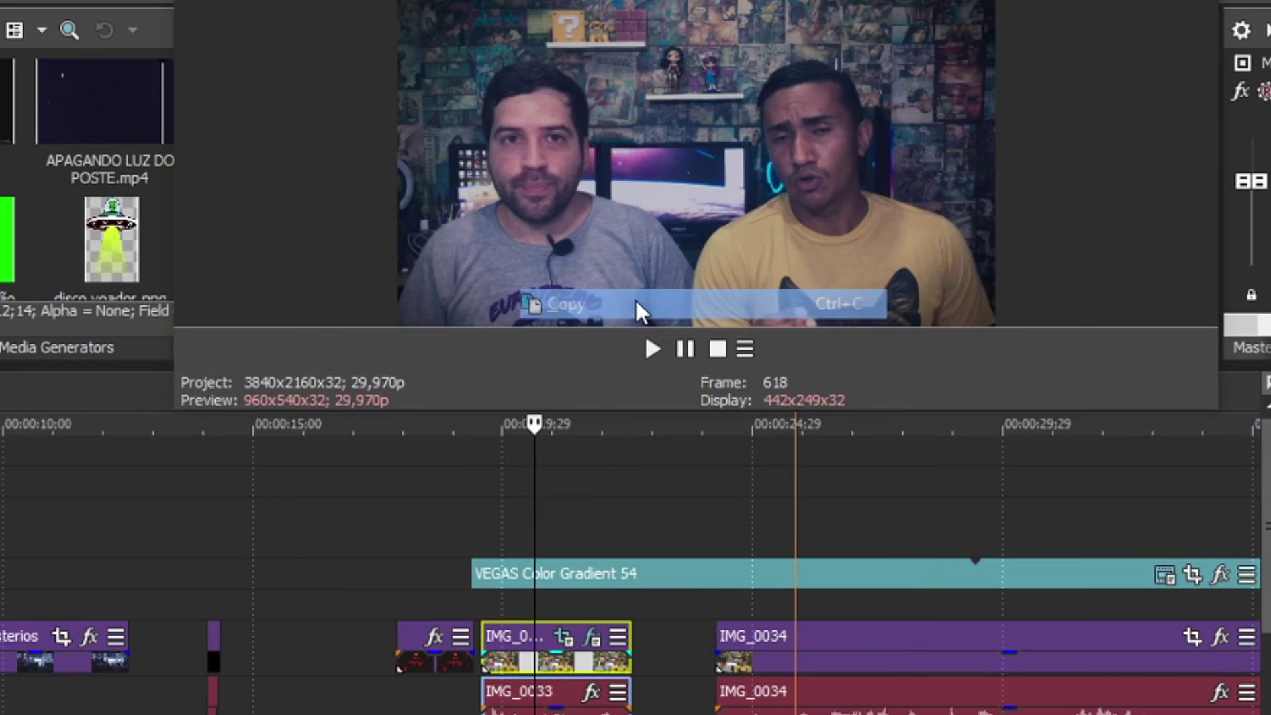
# Paste the copied event attributes onto the IMG_0034 video clip
pyautogui.scroll(-3, 613, 460)
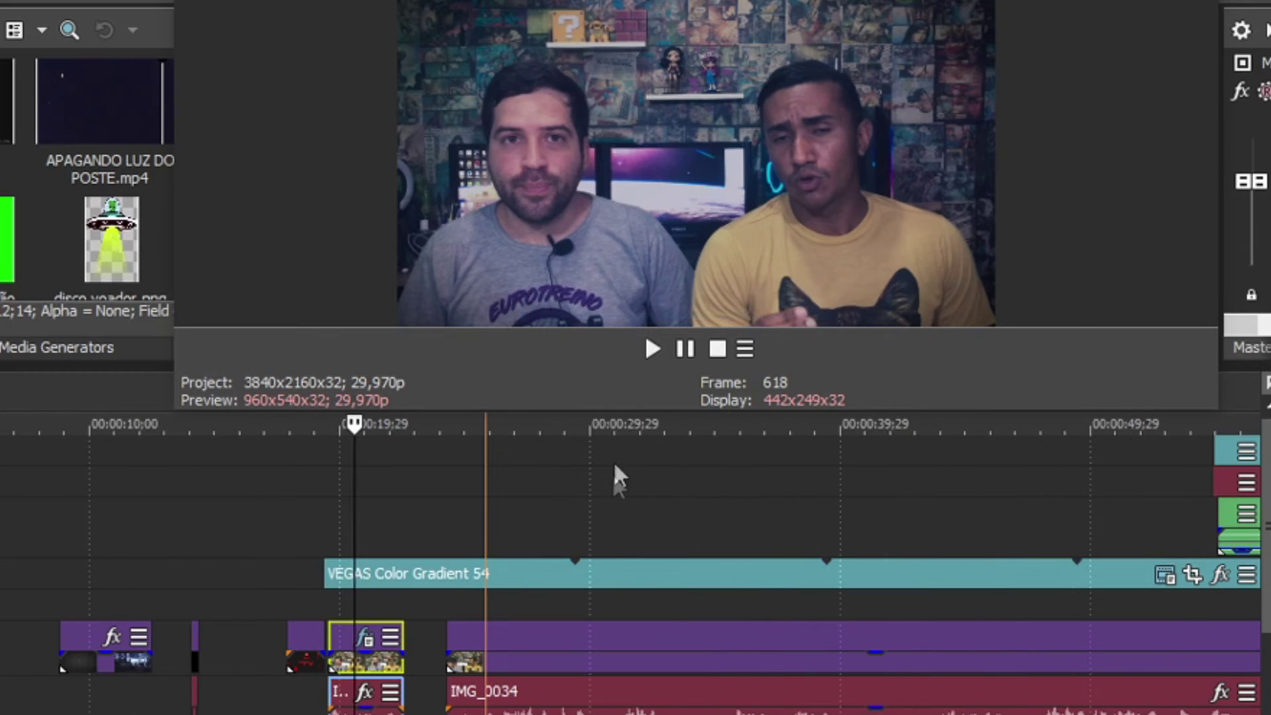
pyautogui.click(522, 632)
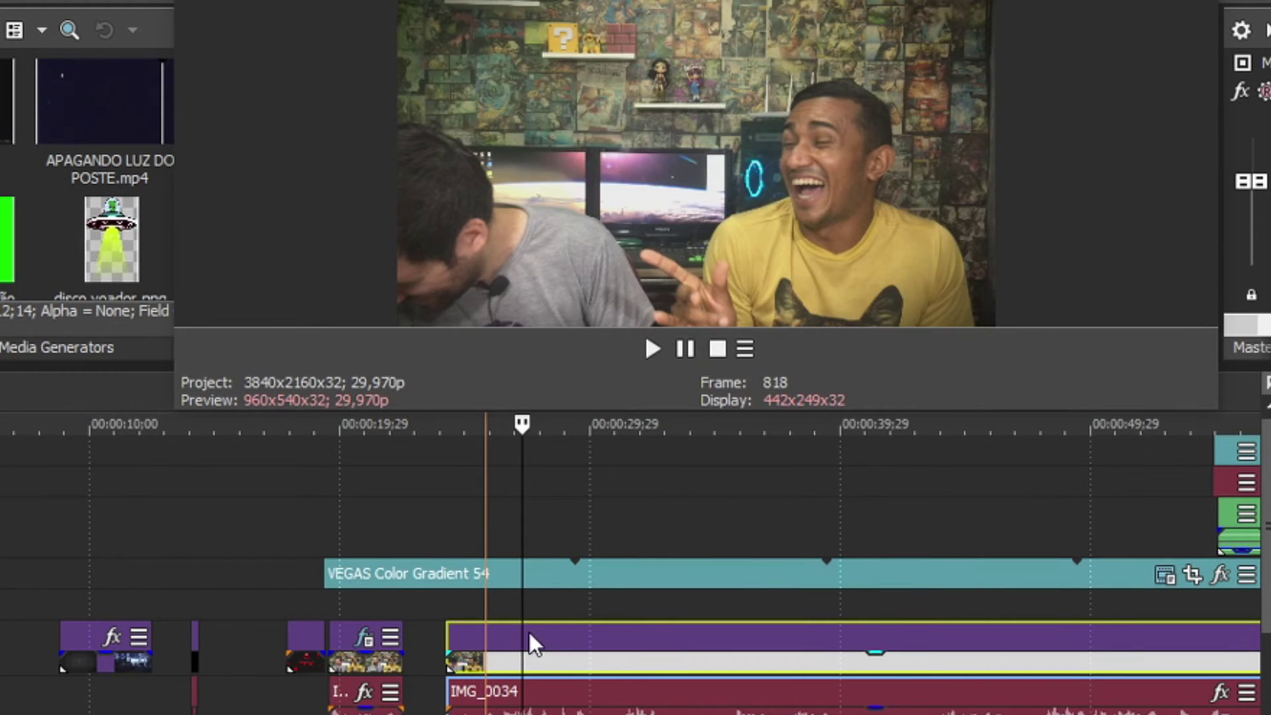
pyautogui.rightClick(530, 632)
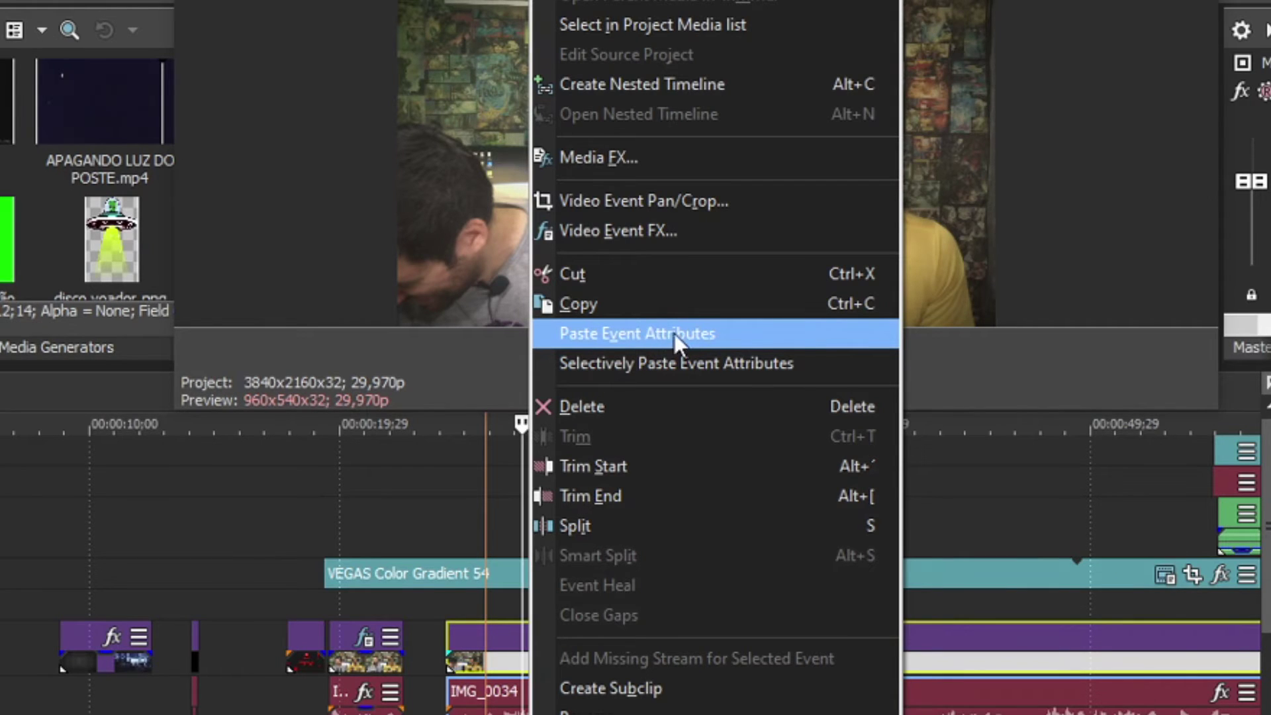
pyautogui.click(712, 333)
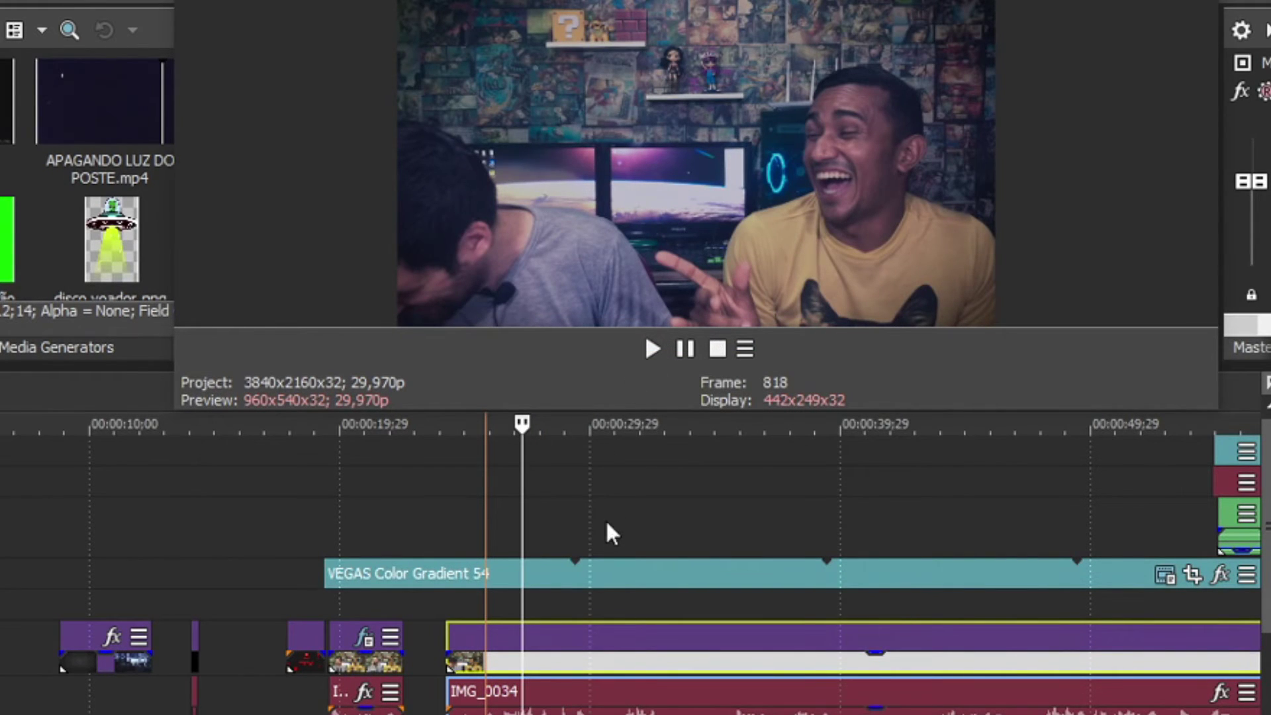
# Delete the IMG_0033 clip and move IMG_0034 into its place right after the ASSISTA clip
pyautogui.click(354, 662)
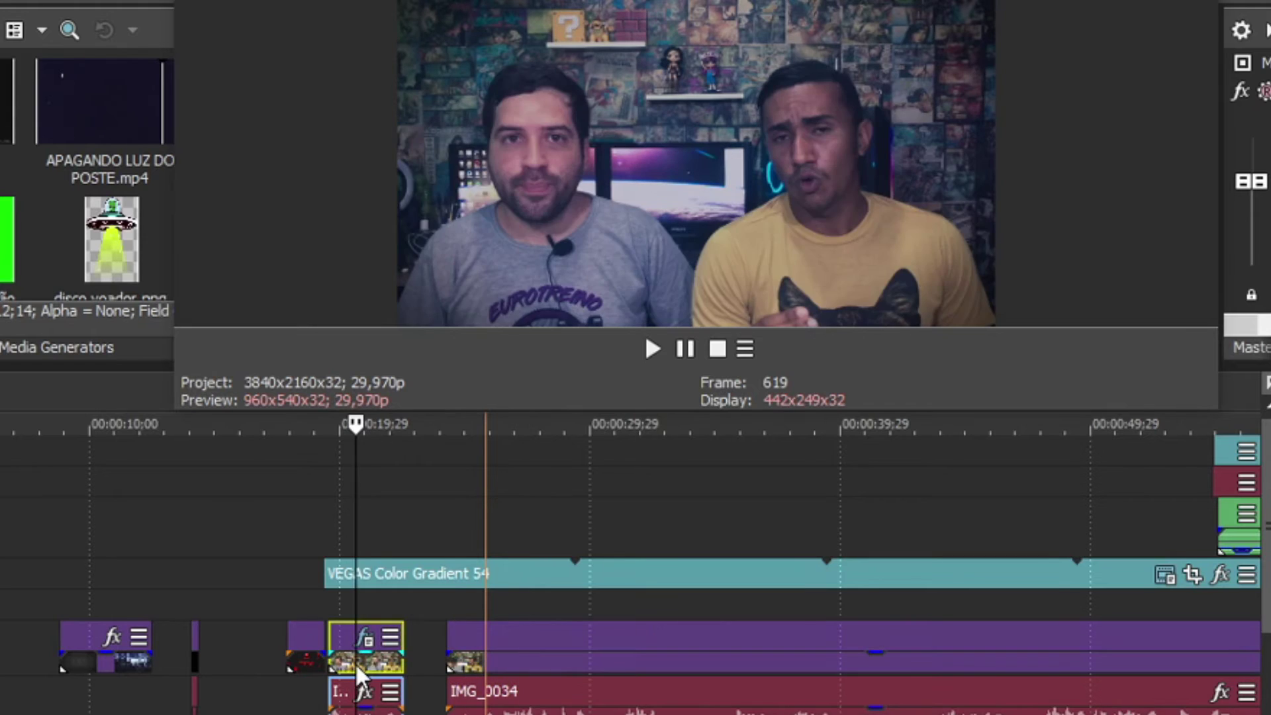
pyautogui.press('Delete')
pyautogui.moveTo(526, 635); pyautogui.dragTo(418, 643)
pyautogui.click(336, 625)
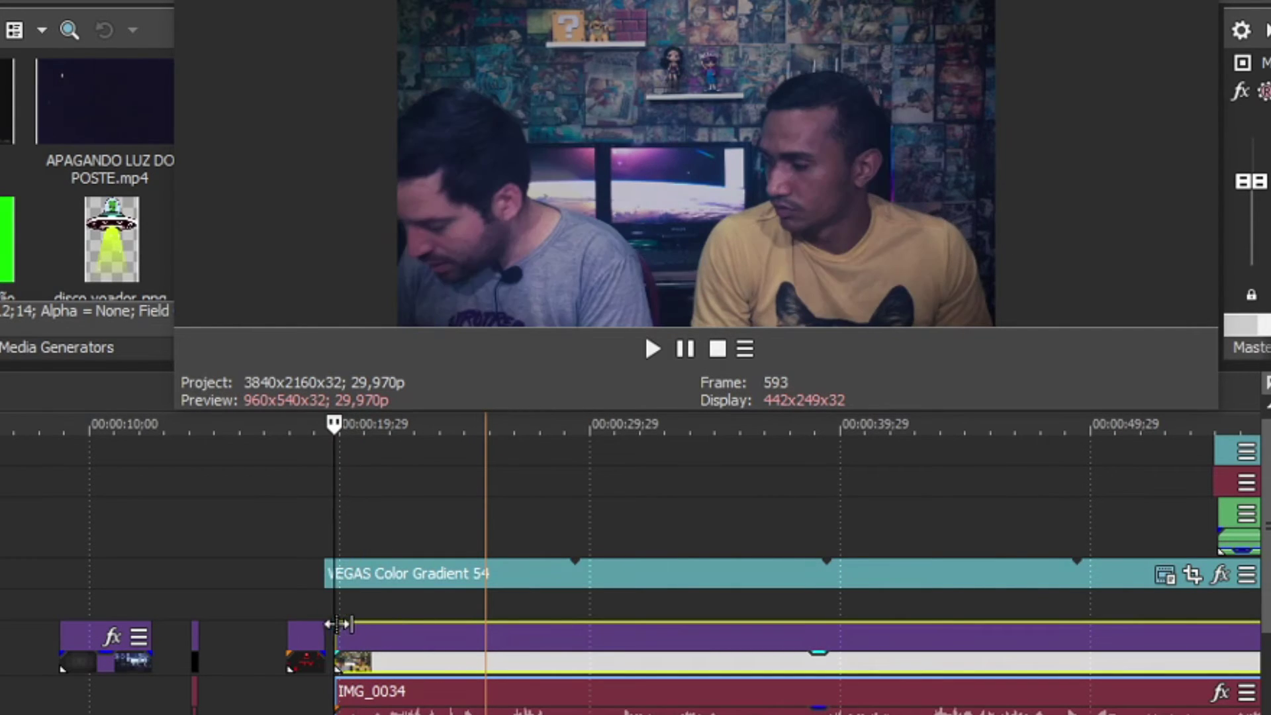
# Examine the IMG_0034 clip across the whole timeline and play it back to find where the speech begins
pyautogui.scroll(-12, 384, 628)
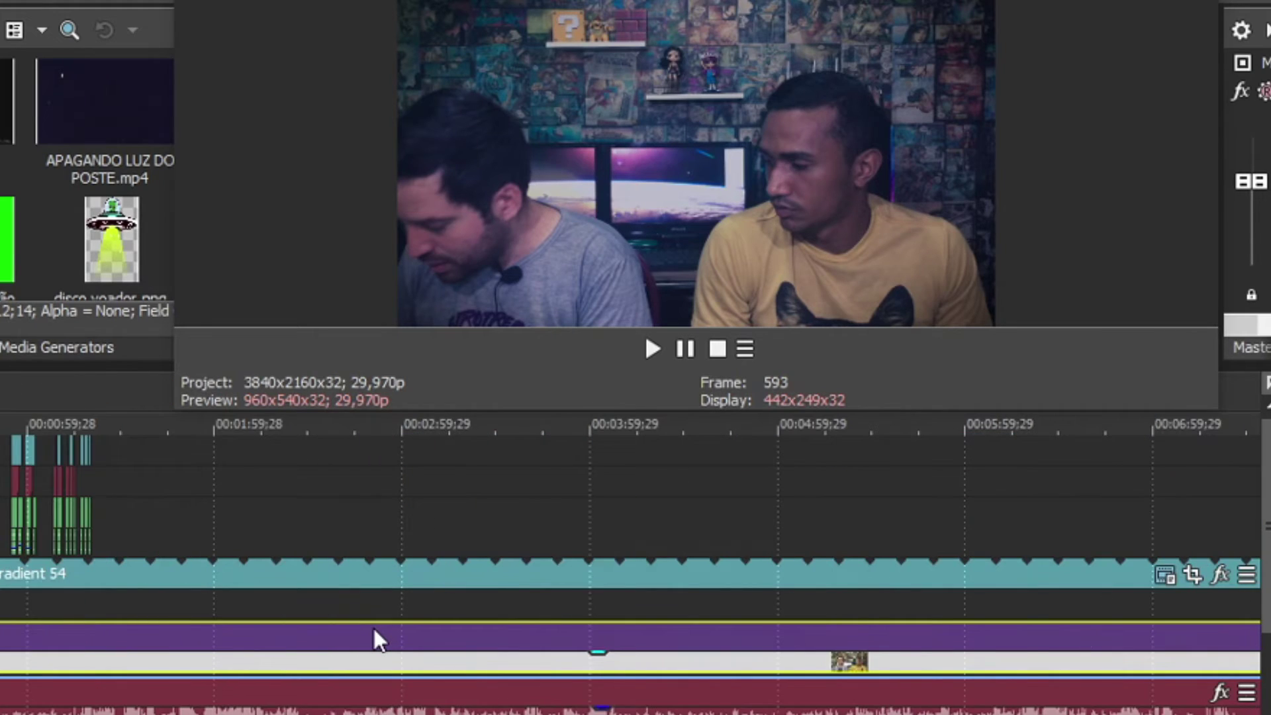
pyautogui.scroll(2, 530, 623)
pyautogui.scroll(-2, 535, 625)
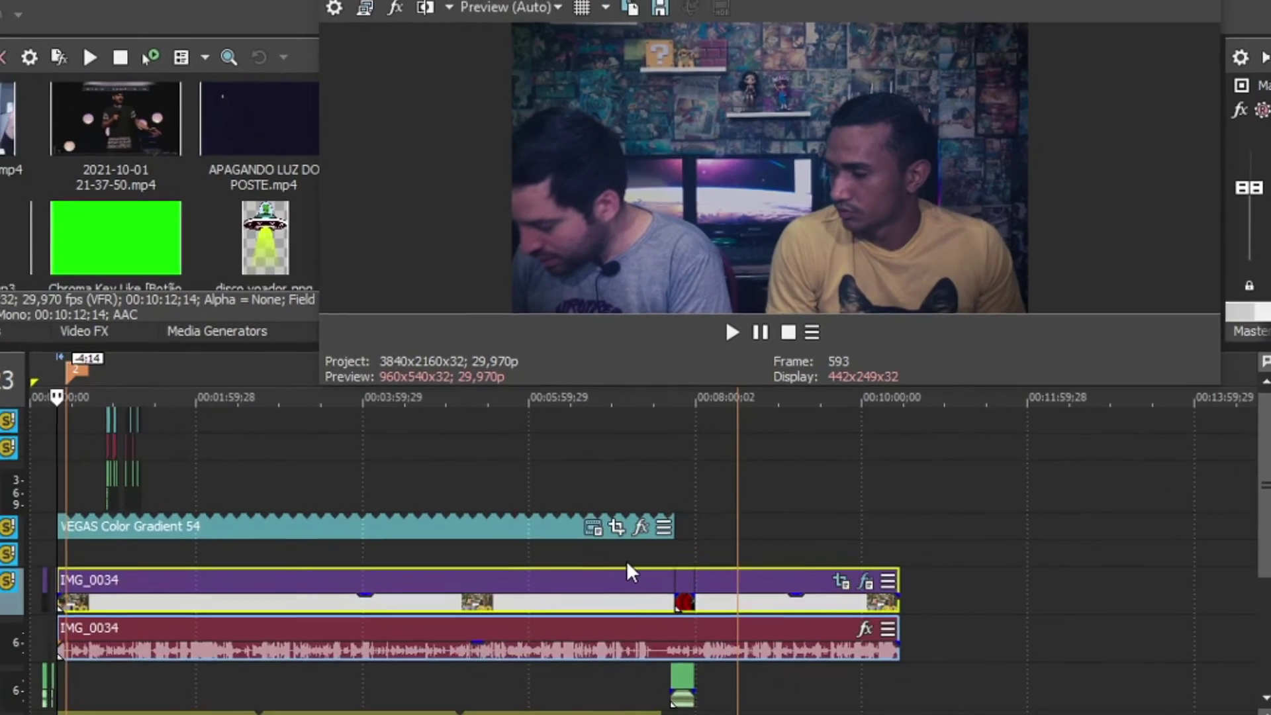
pyautogui.scroll(4, 523, 631)
pyautogui.scroll(5, 681, 538)
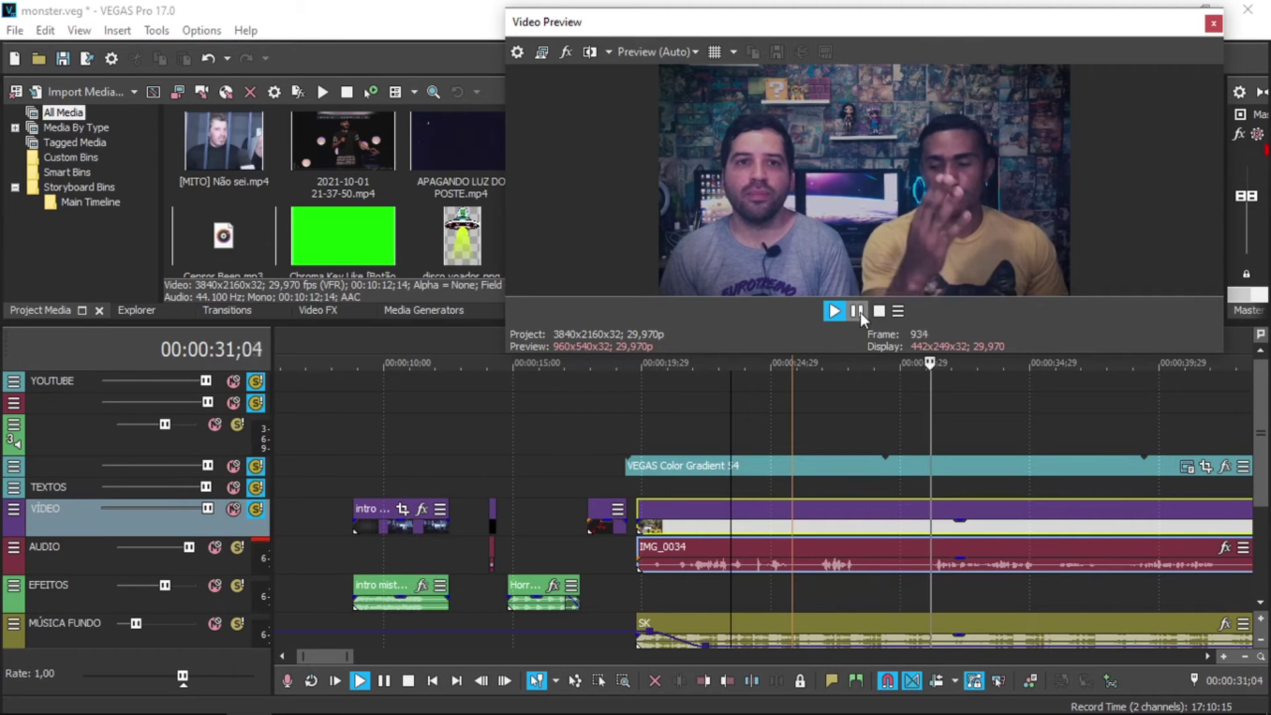
pyautogui.scroll(-2, 801, 420)
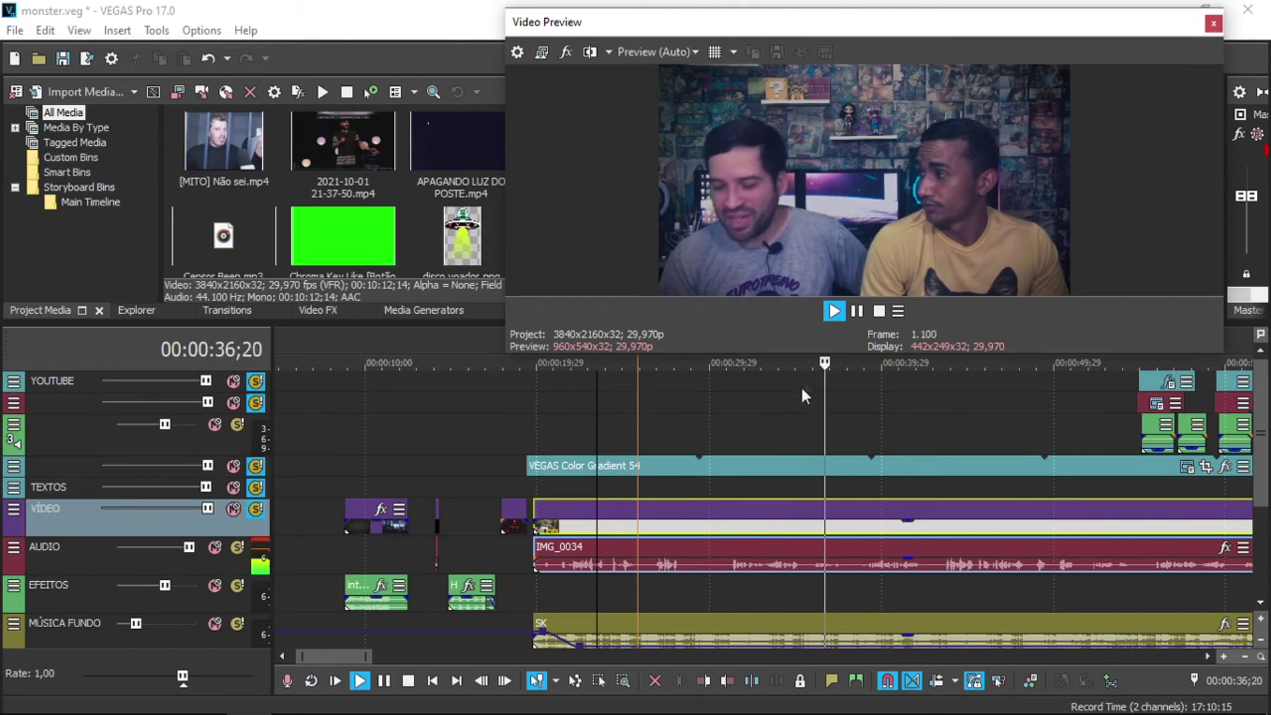
pyautogui.press('Return')
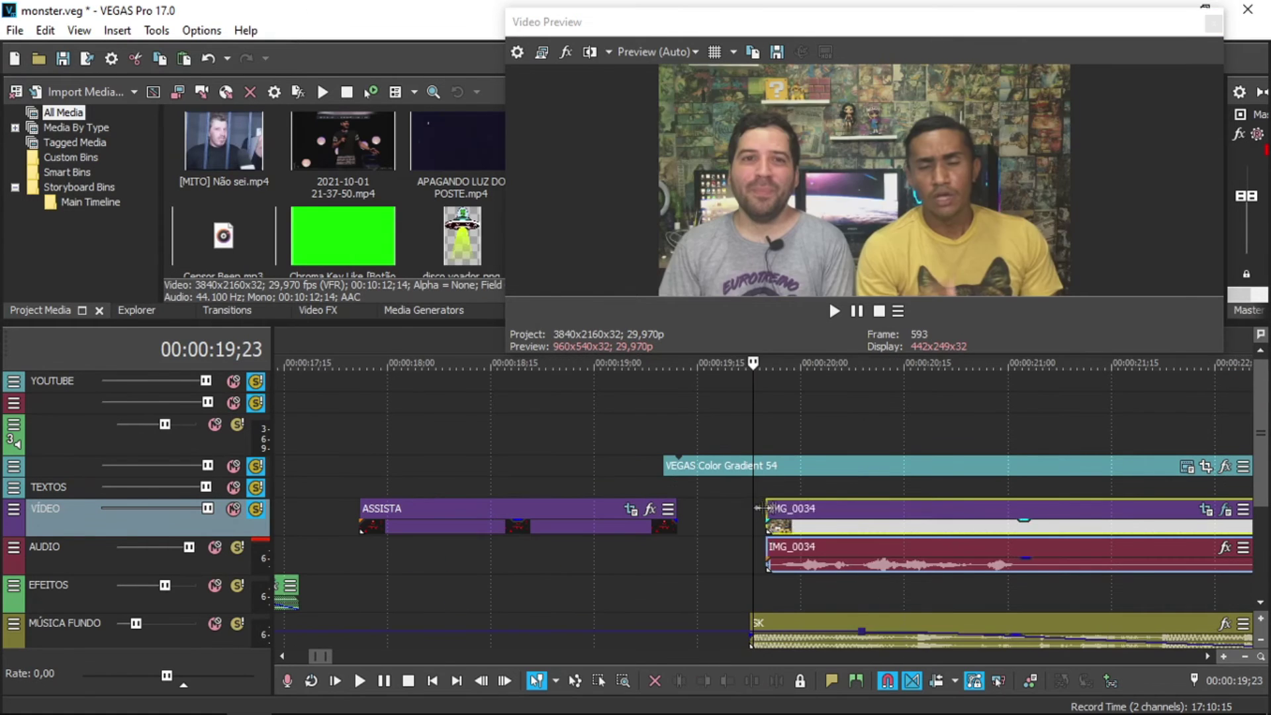
# Trim the unused opening off the IMG_0034 clip and keep its new start right after the ASSISTA clip
pyautogui.moveTo(763, 509)
pyautogui.mouseDown()
pyautogui.moveTo(787, 518)
pyautogui.moveTo(776, 518)
pyautogui.mouseUp()
pyautogui.scroll(-7, 774, 520)
pyautogui.scroll(1, 616, 576)
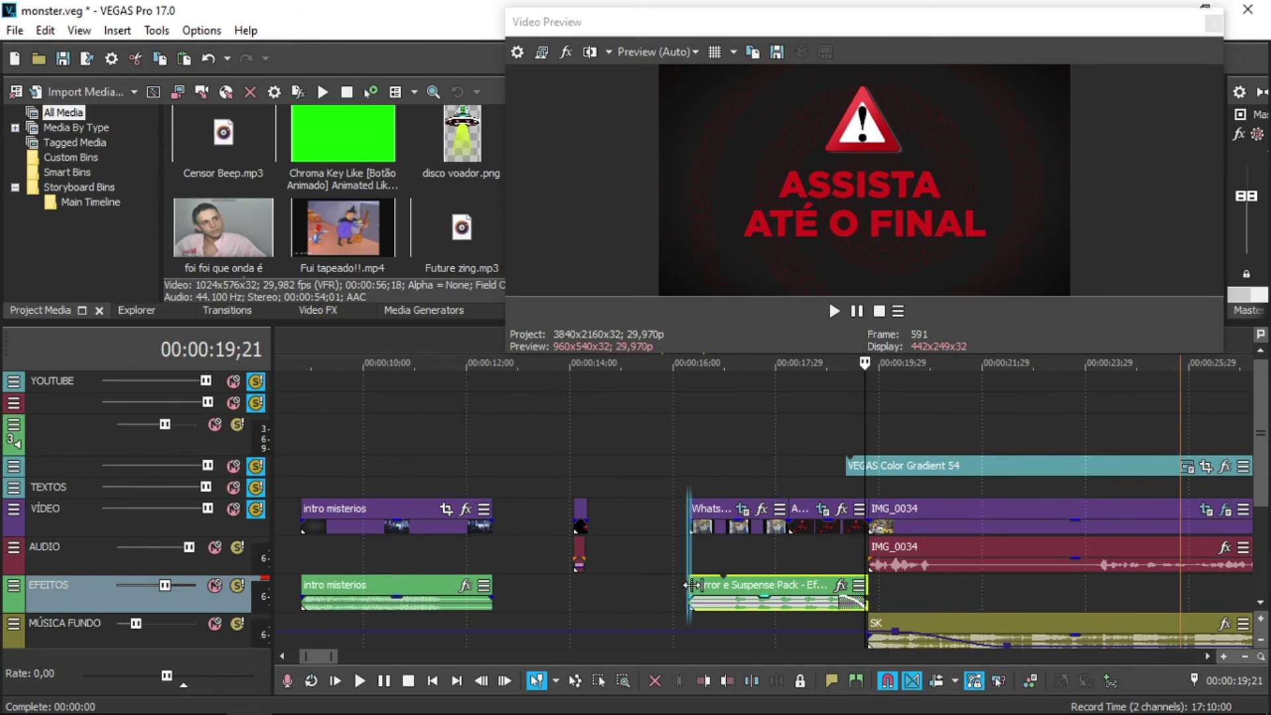
# Align the Horror e Suspense Pack sound effect with the WhatsApp clip's start at 00:00:16;09 and extend its end slightly past the start of IMG_0034
pyautogui.click(689, 508)
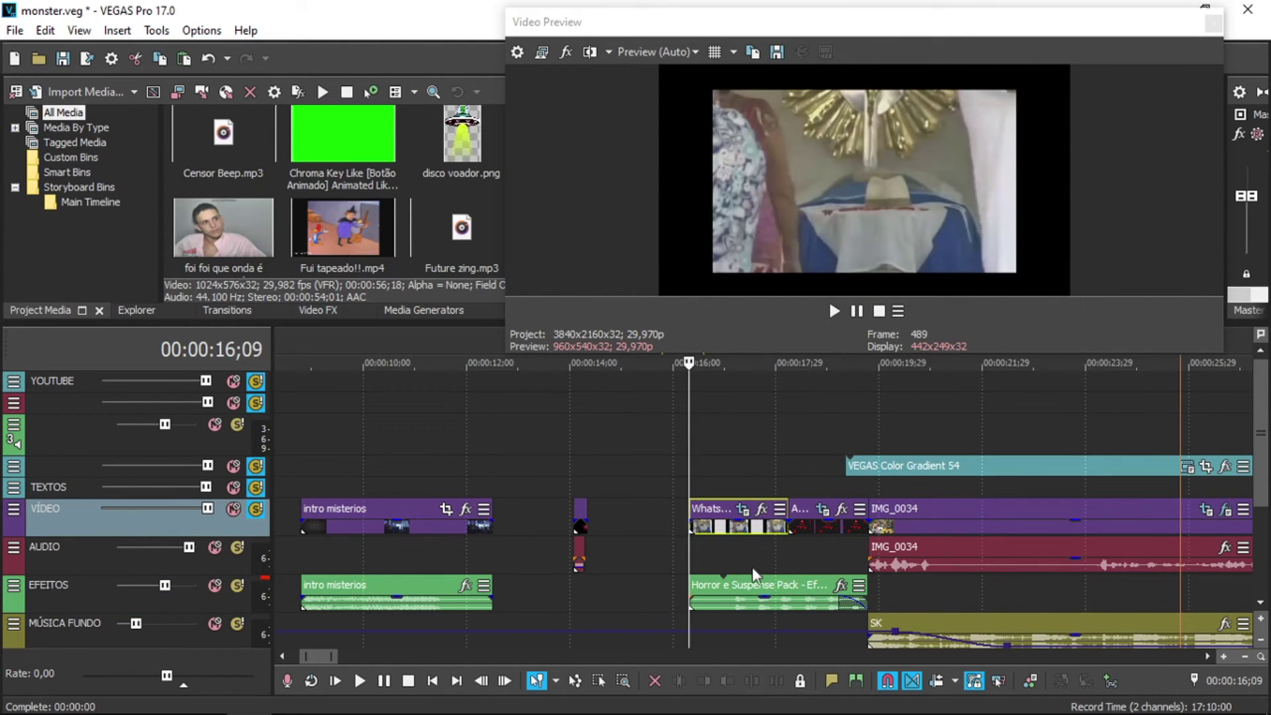
pyautogui.moveTo(691, 589)
pyautogui.mouseDown()
pyautogui.moveTo(716, 590)
pyautogui.moveTo(704, 584)
pyautogui.mouseUp()
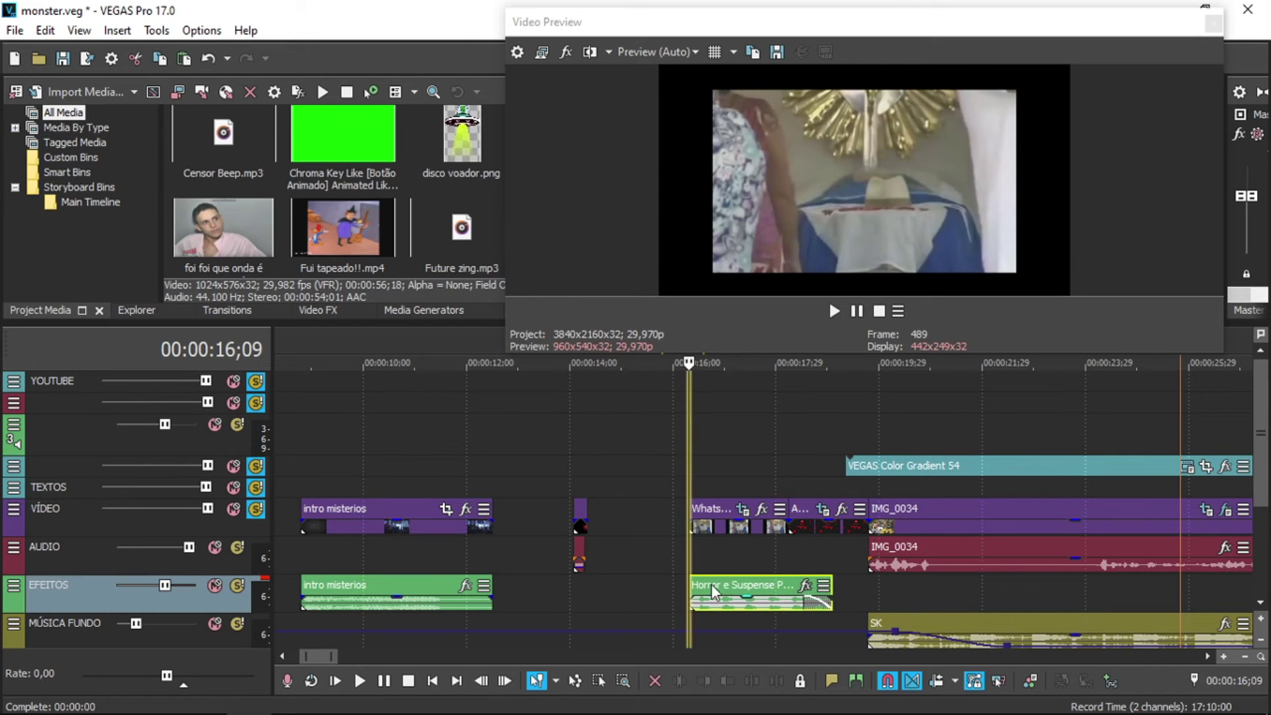
pyautogui.moveTo(832, 589); pyautogui.dragTo(880, 585)
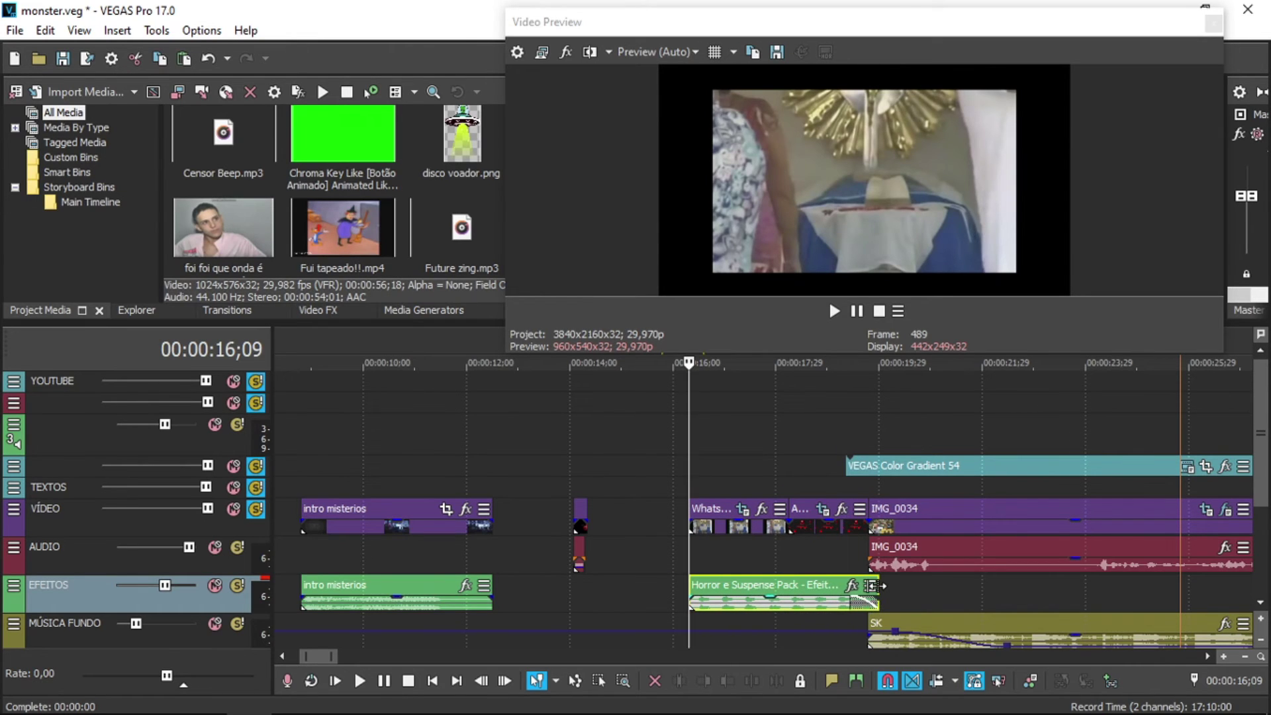
# Play back the opening from 00:00:16;09 through the ASSISTA clip into the first seconds of IMG_0034
pyautogui.click(689, 561)
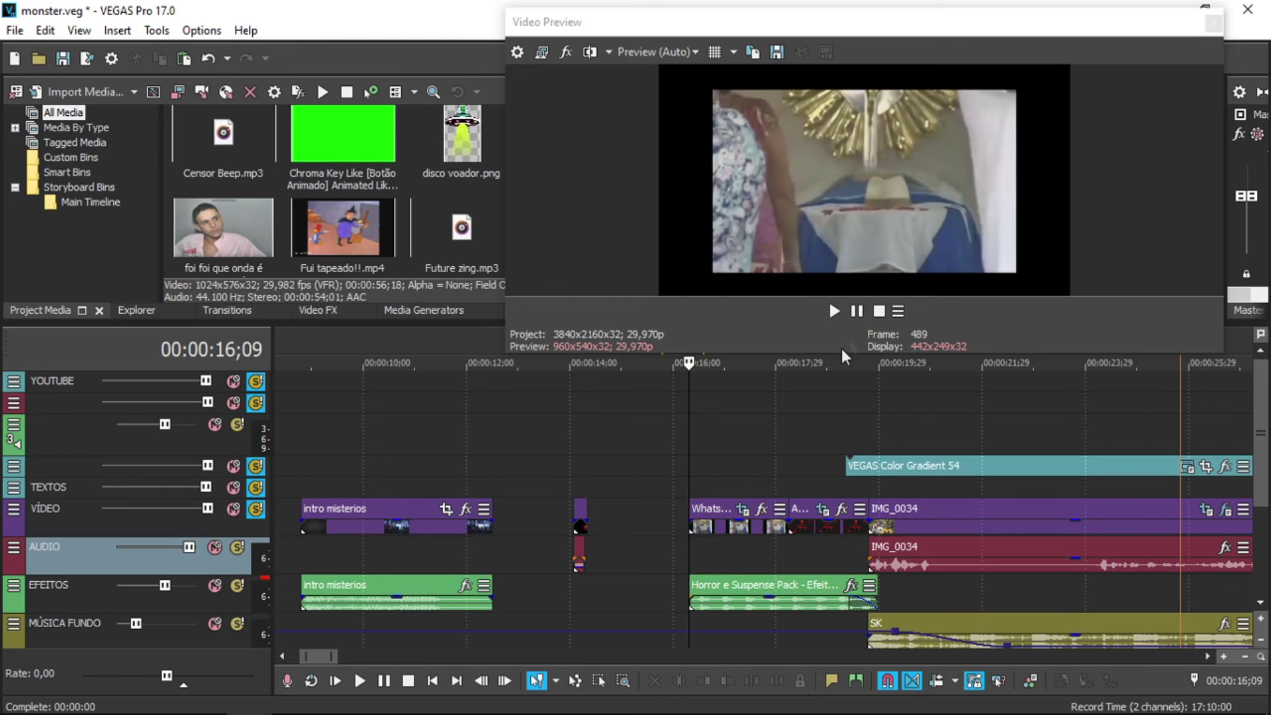
pyautogui.click(863, 311)
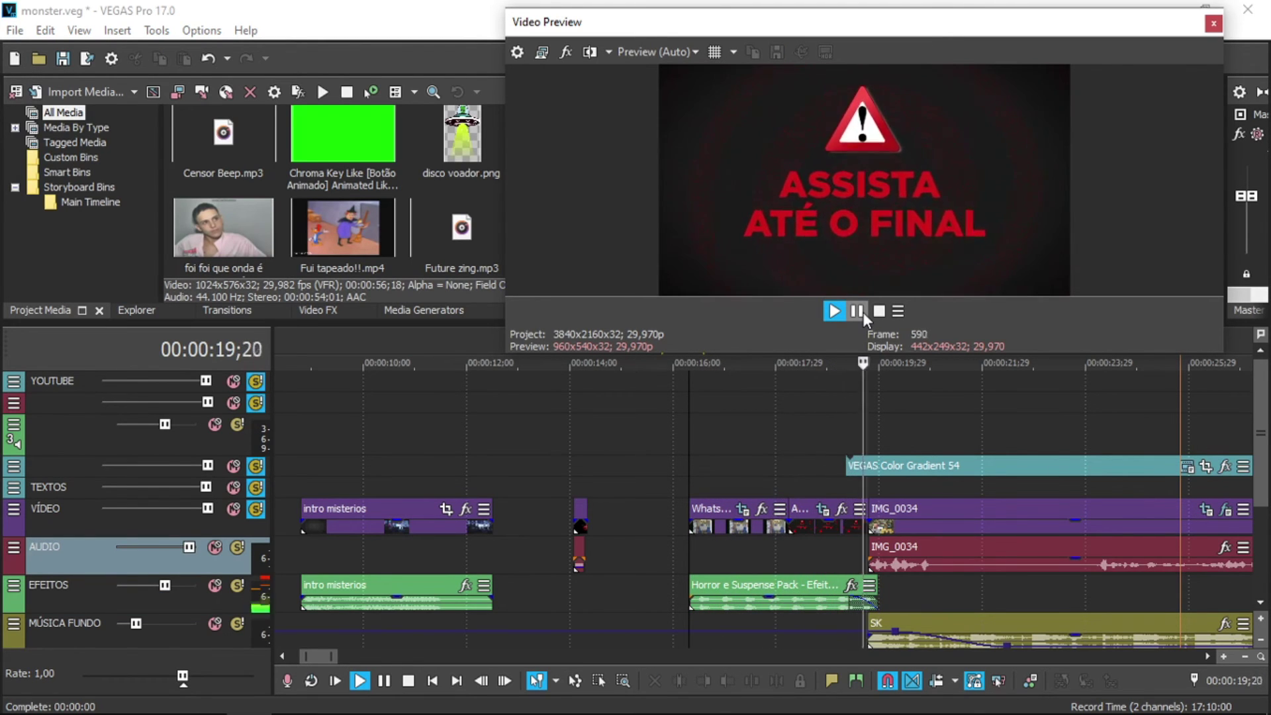
pyautogui.click(863, 311)
pyautogui.scroll(-2, 816, 421)
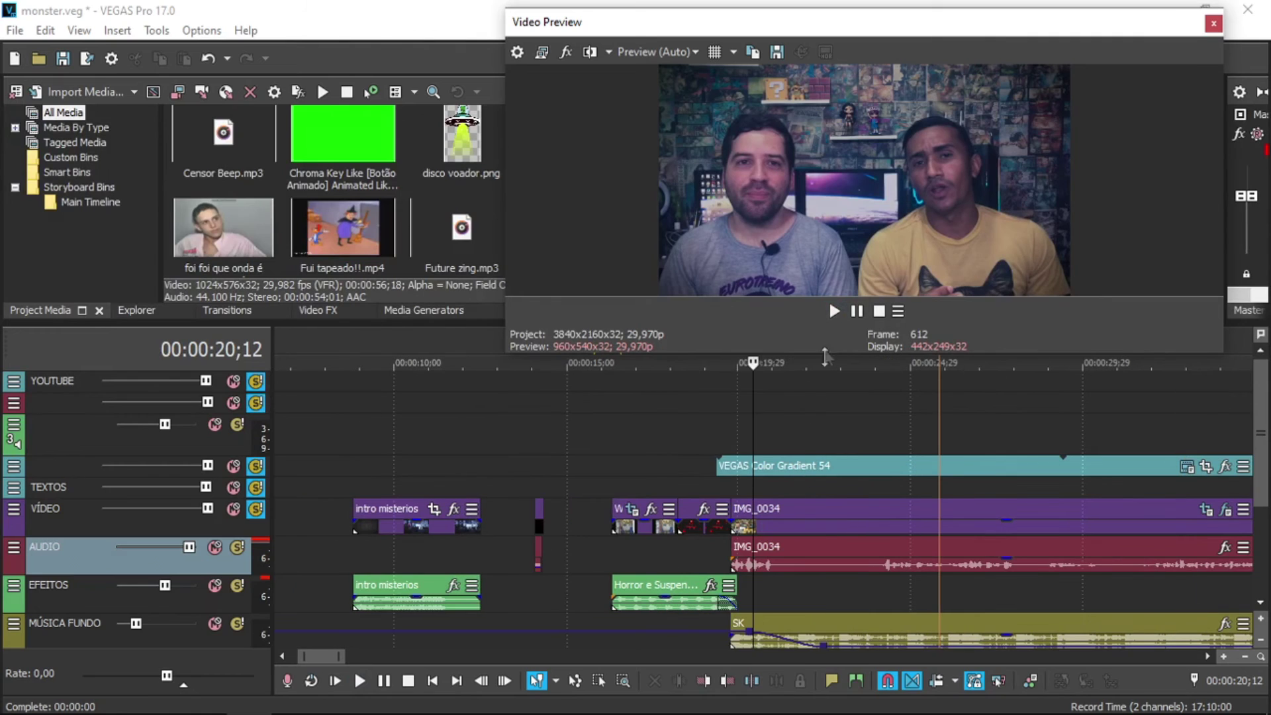
pyautogui.click(862, 308)
pyautogui.click(862, 308)
# Split the SK background music at 00:00:21;00 and move its second part to start at about 24 seconds
pyautogui.scroll(3, 834, 459)
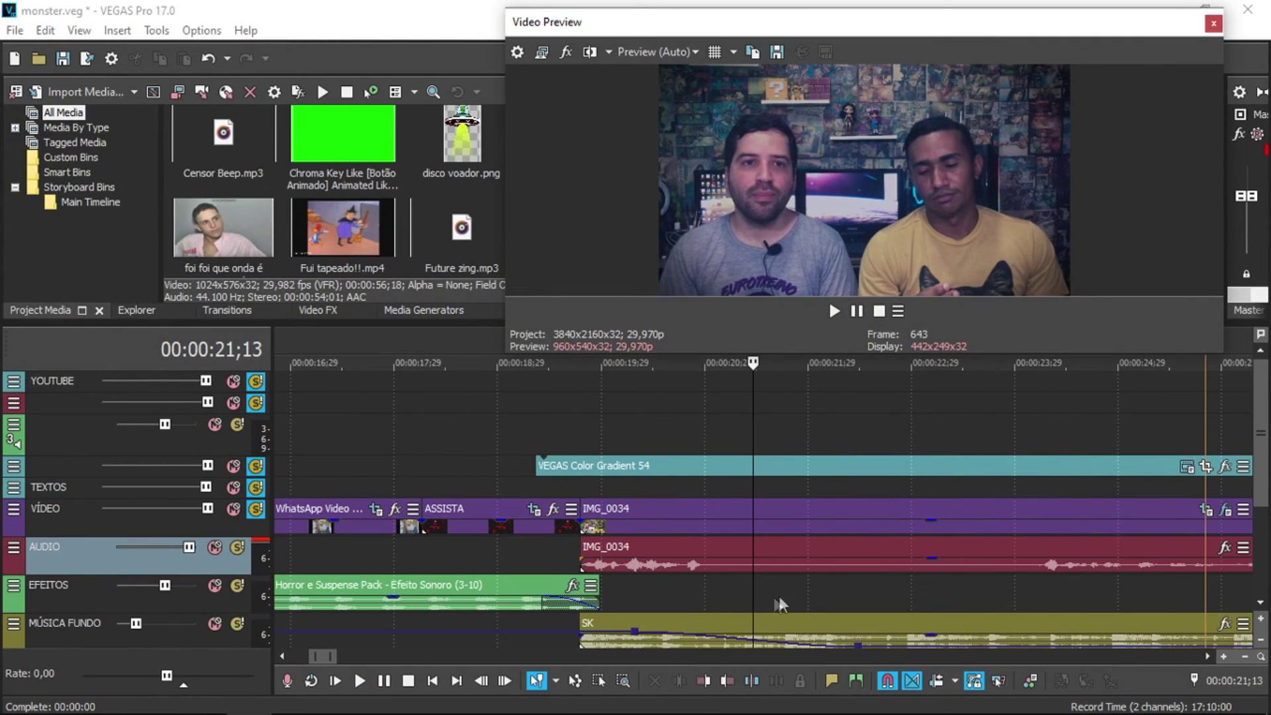
pyautogui.click(708, 626)
pyautogui.press('s')
pyautogui.scroll(-1, 712, 625)
pyautogui.moveTo(759, 622); pyautogui.dragTo(953, 626)
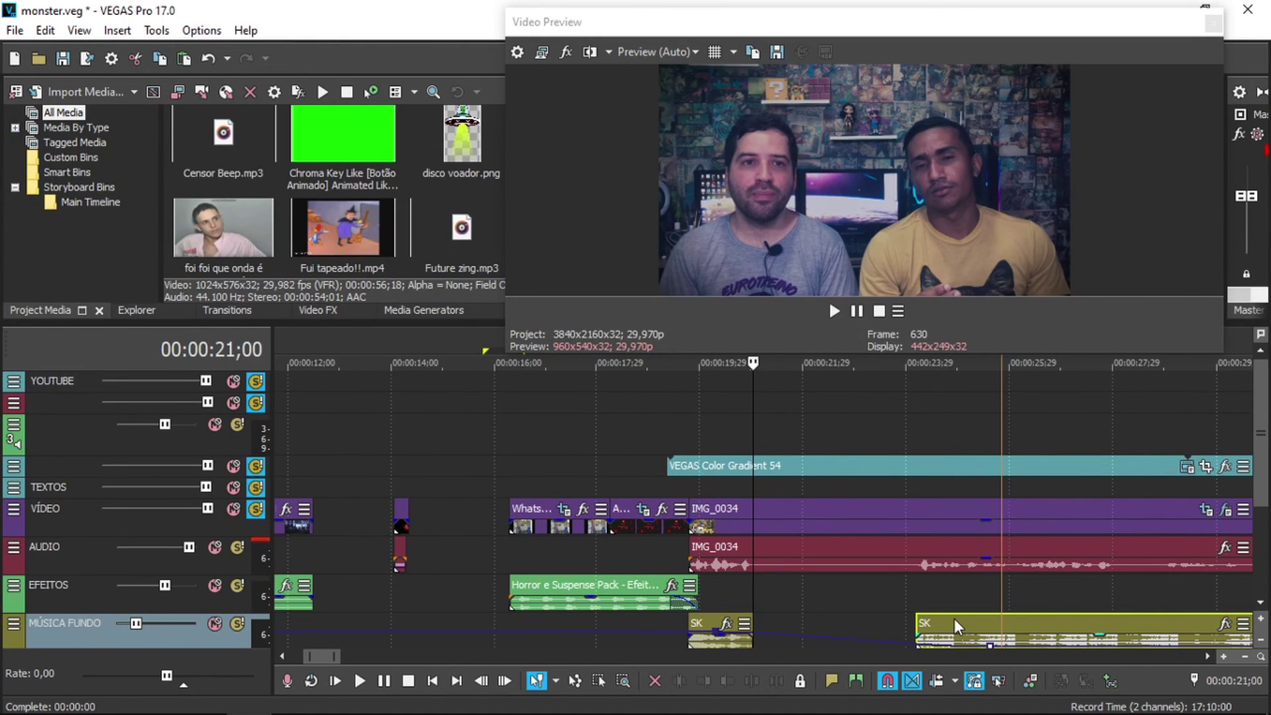
pyautogui.moveTo(954, 618); pyautogui.dragTo(955, 618)
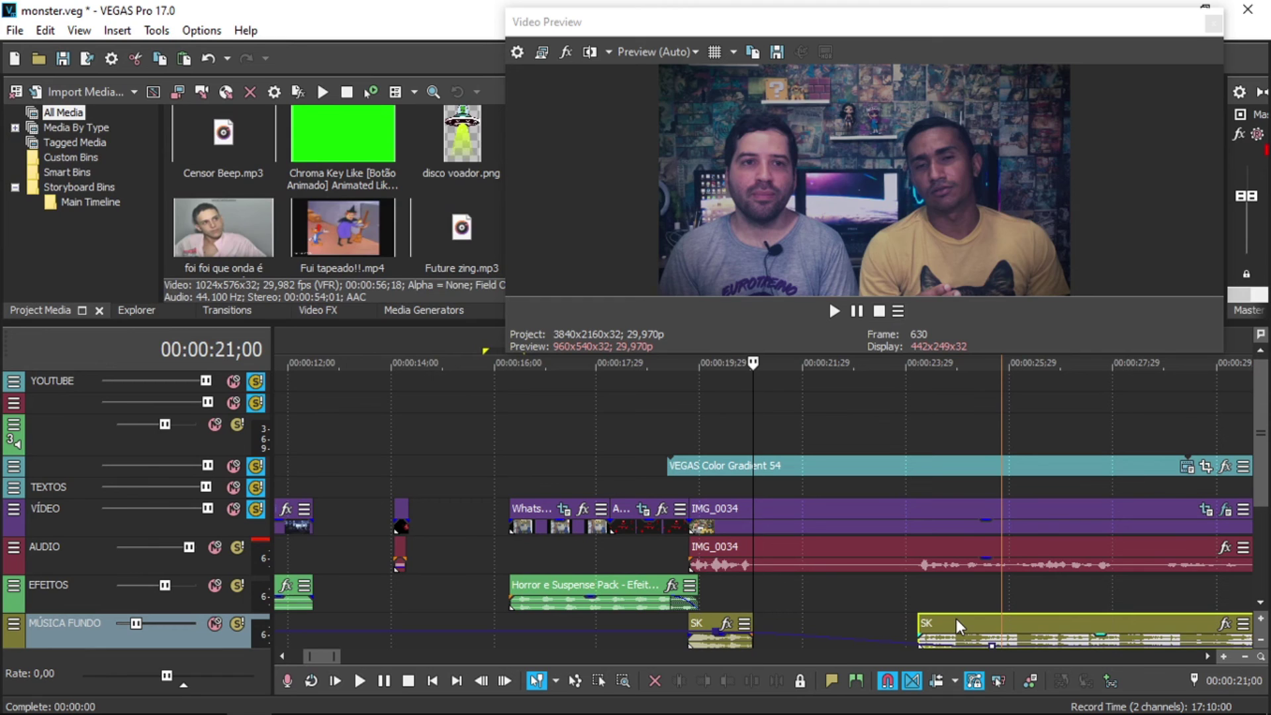
# Split the IMG_0034 video and audio at 00:00:21;00 and select the short first piece
pyautogui.click(755, 525)
pyautogui.press('s')
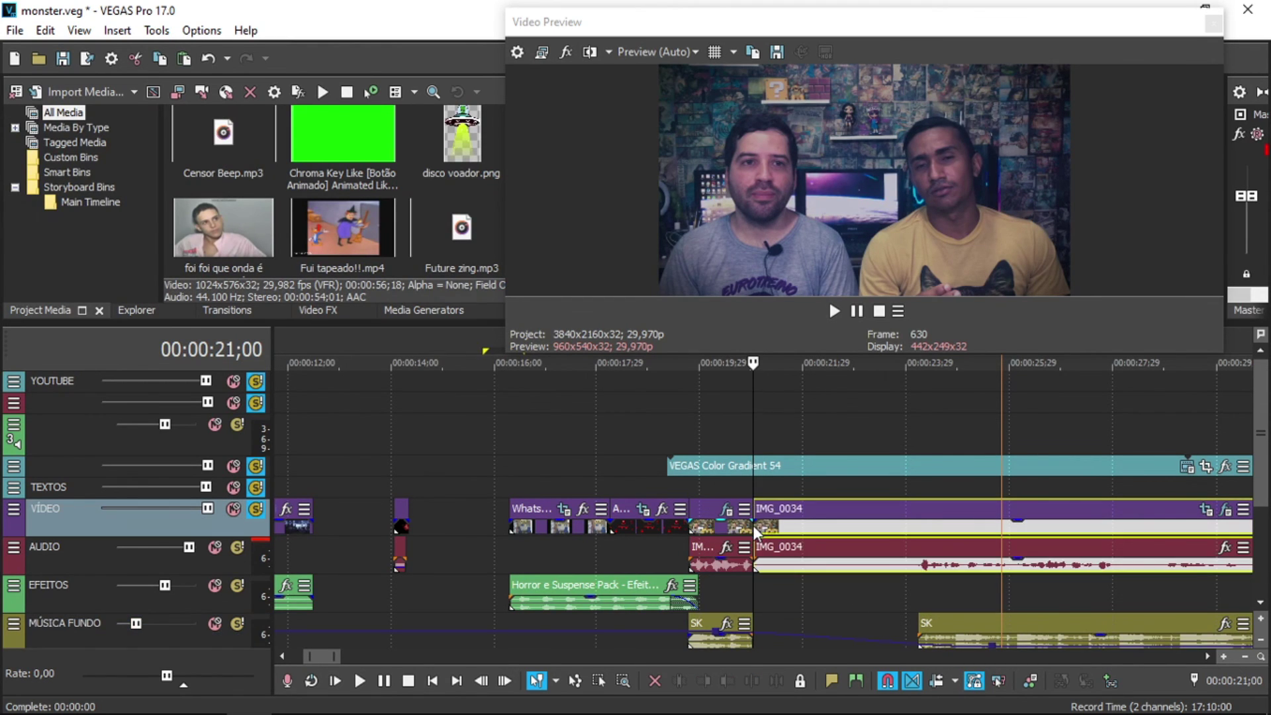
pyautogui.scroll(-2, 714, 515)
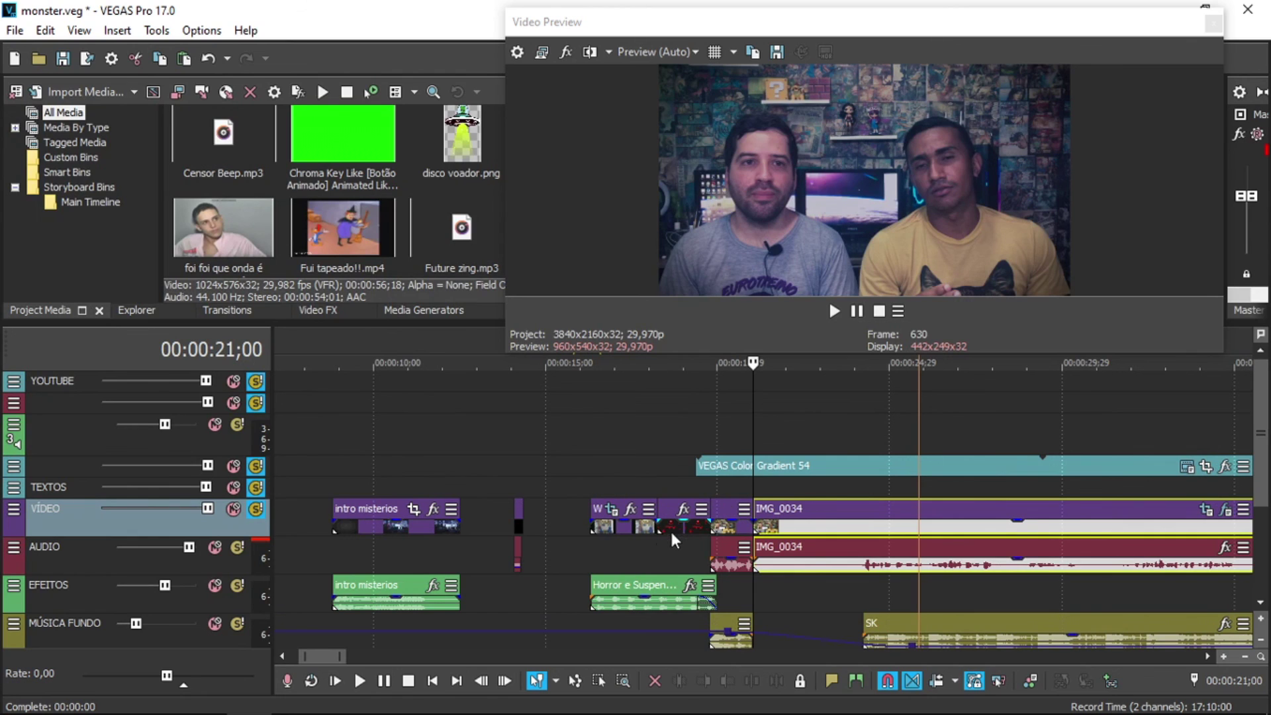
pyautogui.click(725, 511)
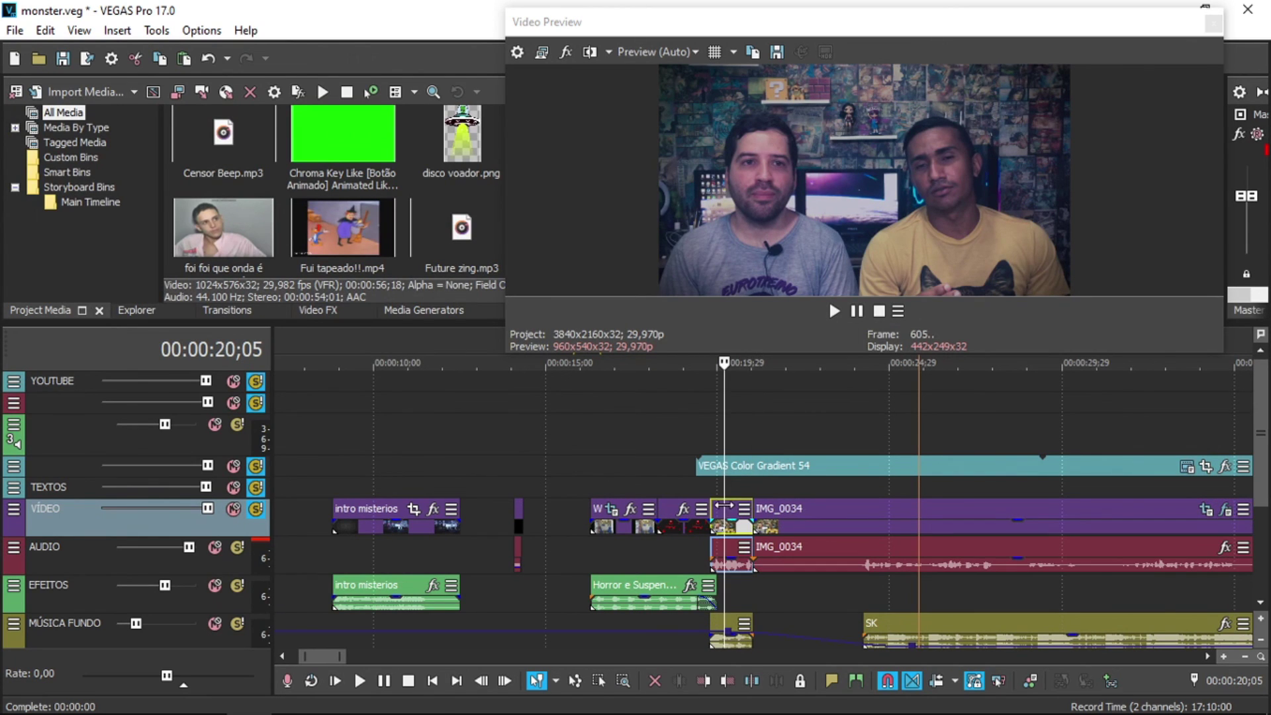